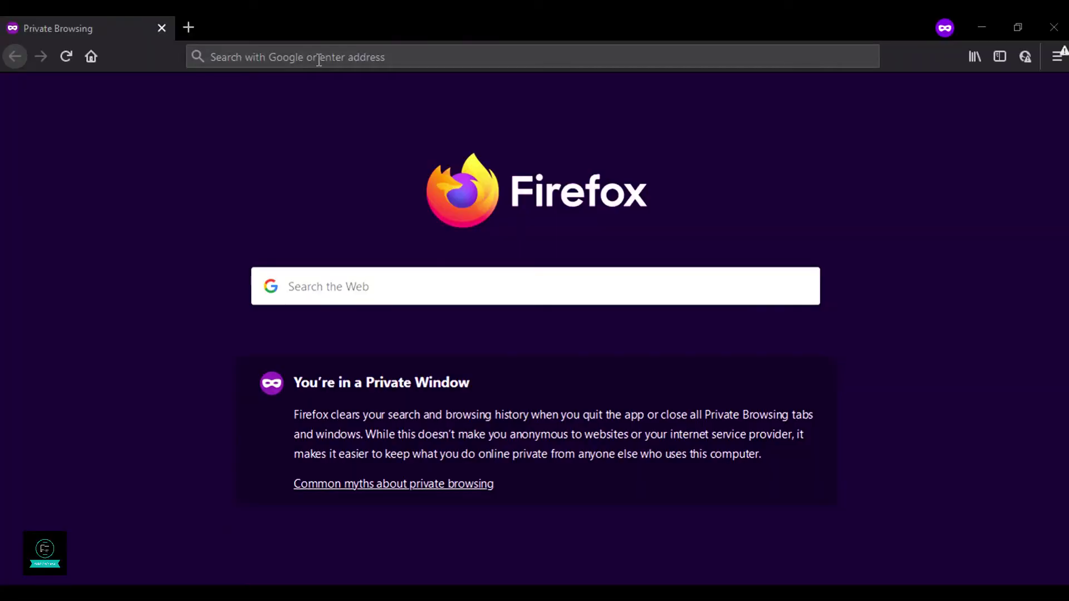
Search Google for 'bwapp downlaod' and scroll through the download results.
click(319, 58)
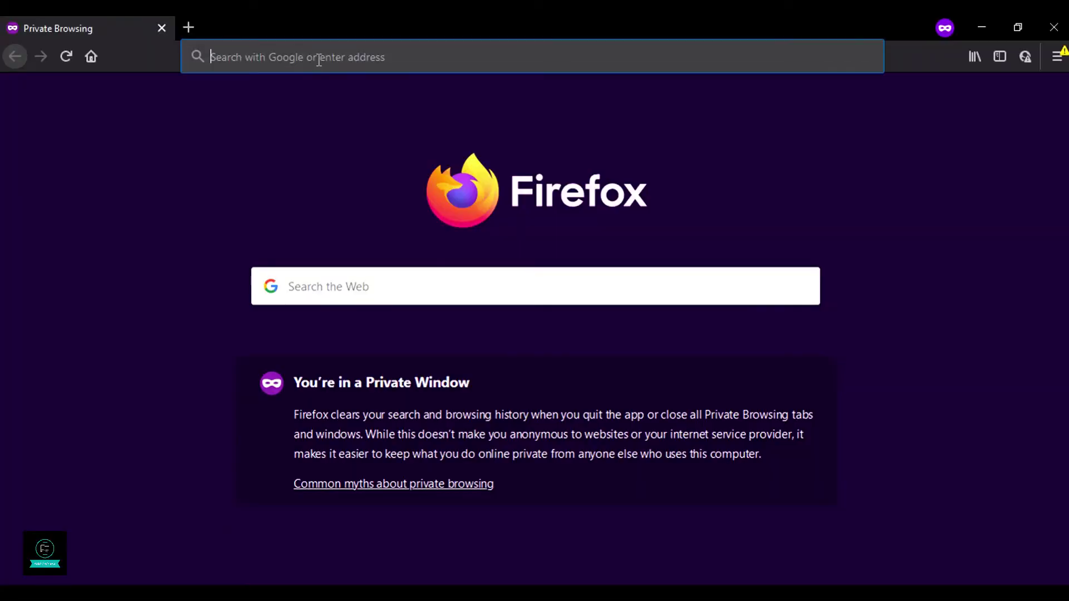
text(bwapp)
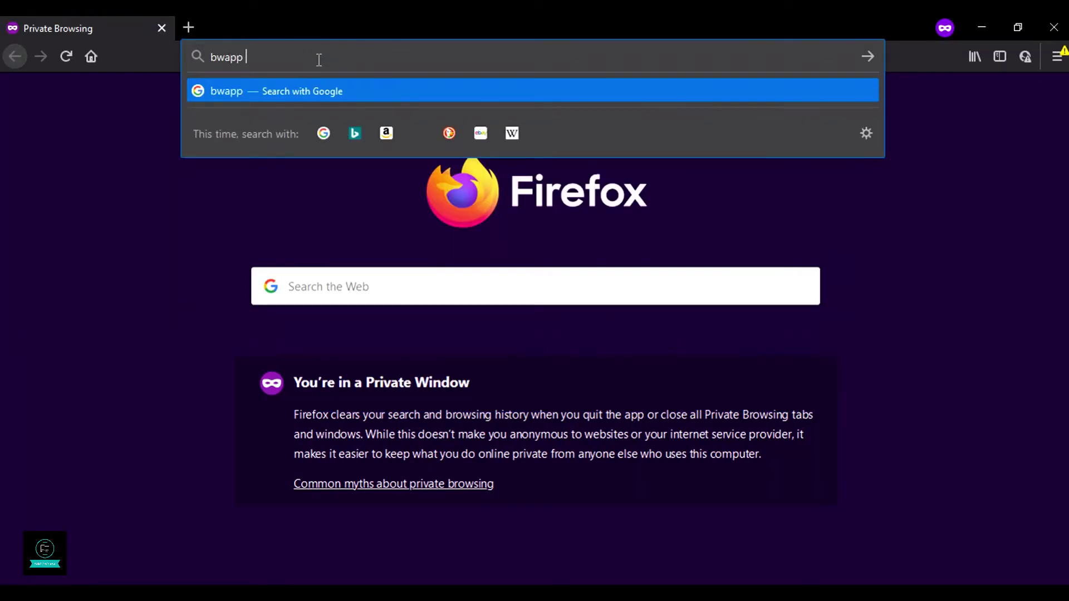
text( downlao)
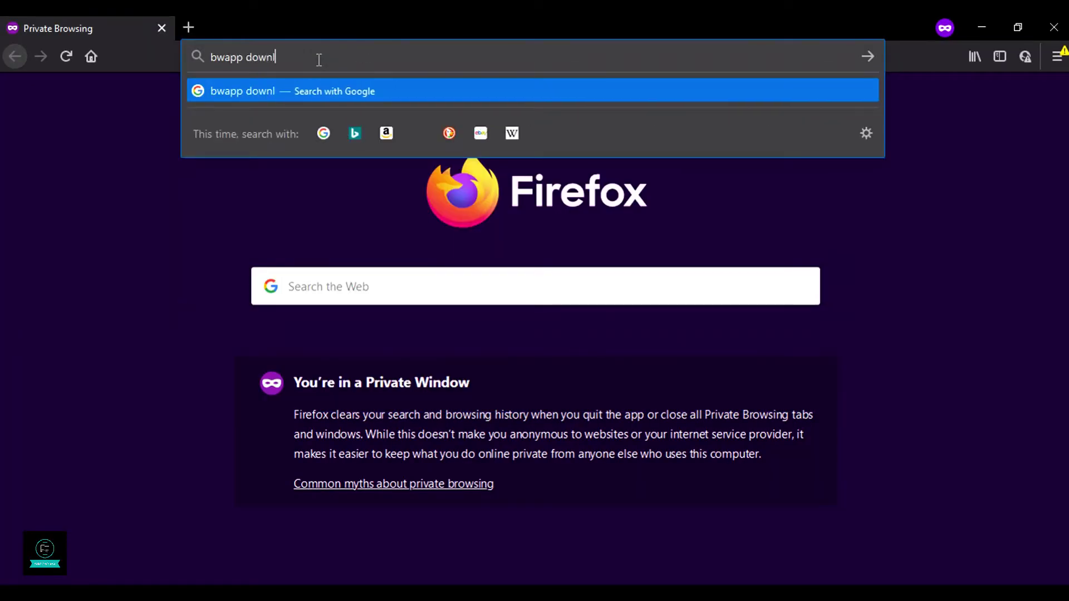
text(d)
key(Return)
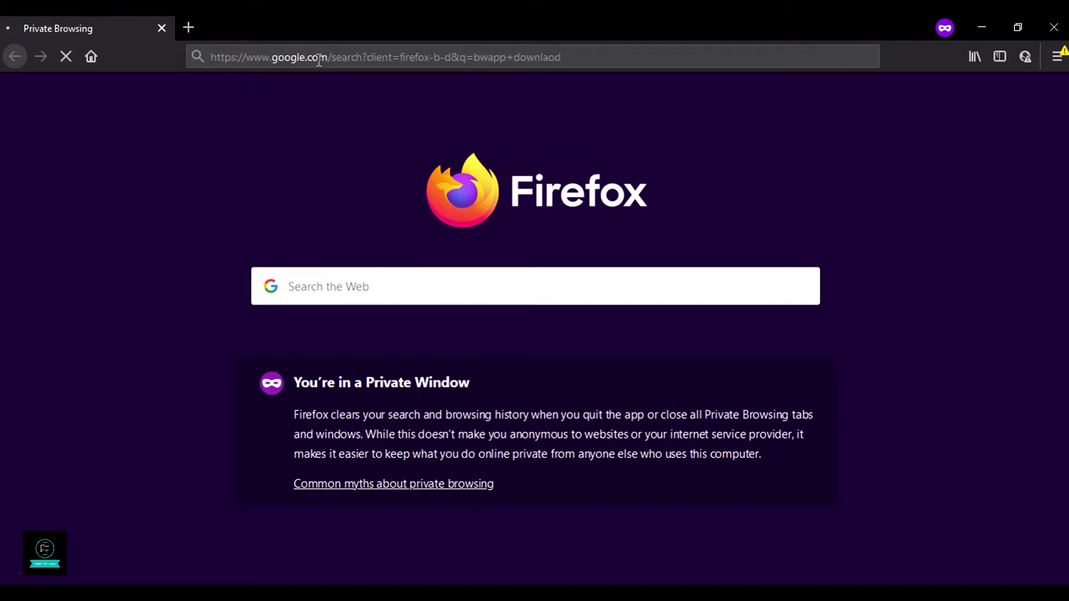
scroll(351, 210, down, 3)
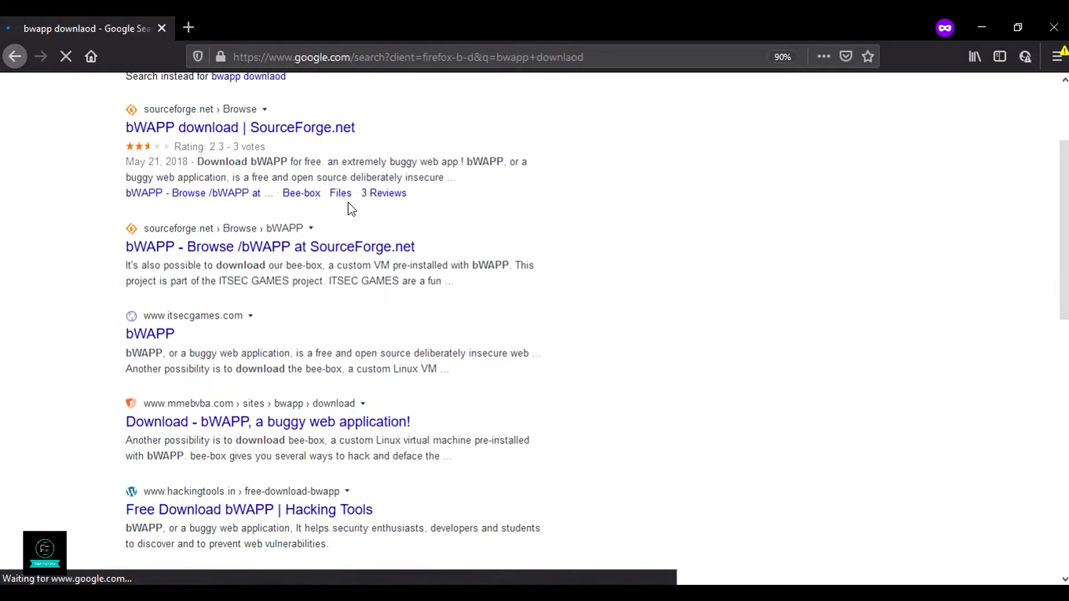
scroll(342, 132, down, 3)
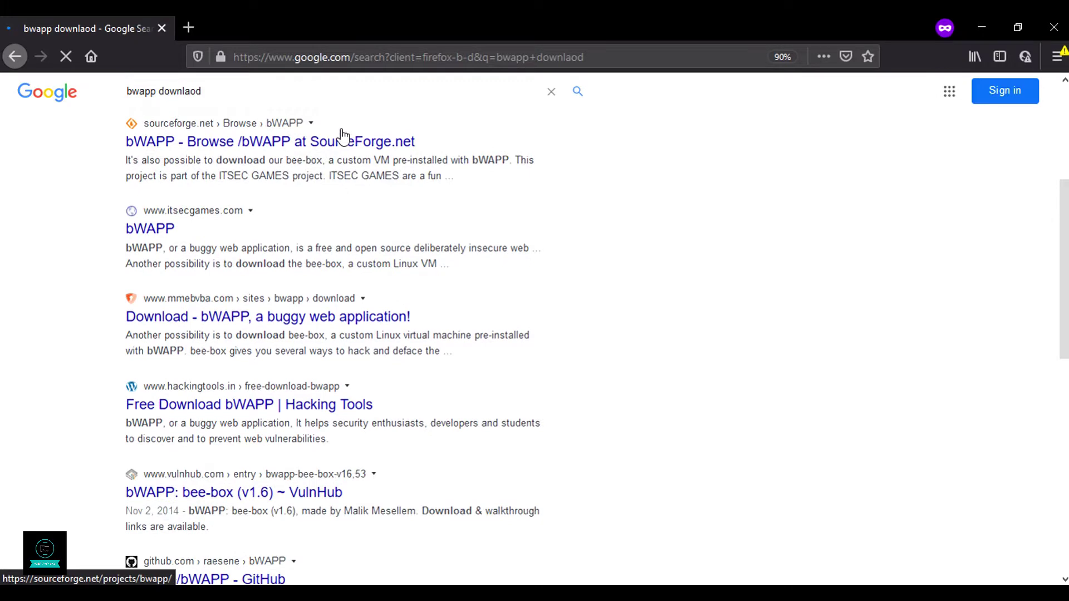
Open the itsecgames.com bWAPP result and scroll through its home page.
click(163, 228)
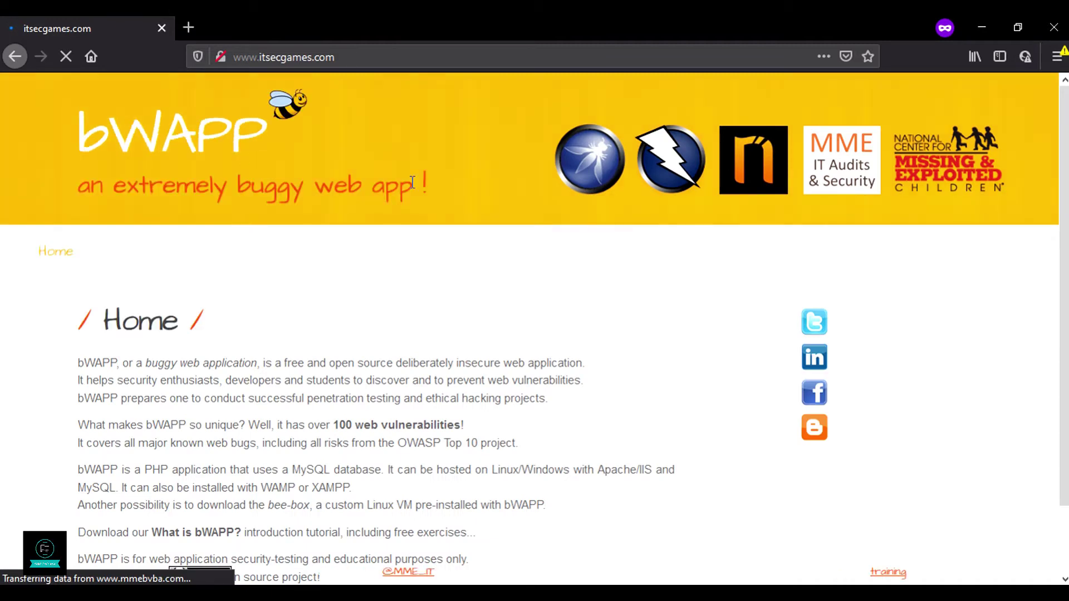
scroll(425, 249, down, 2)
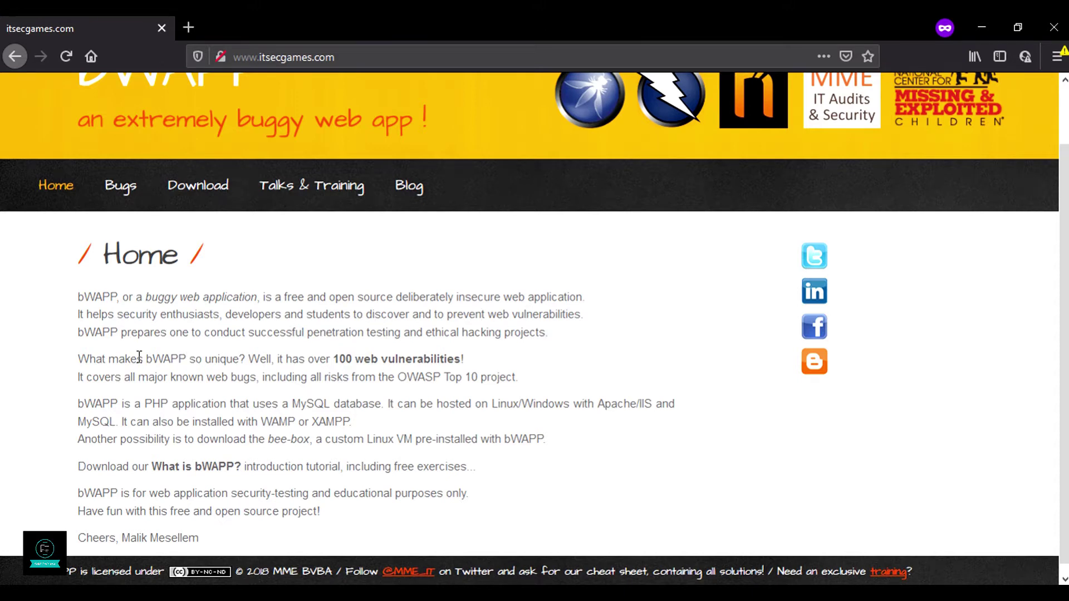
scroll(140, 357, down, 1)
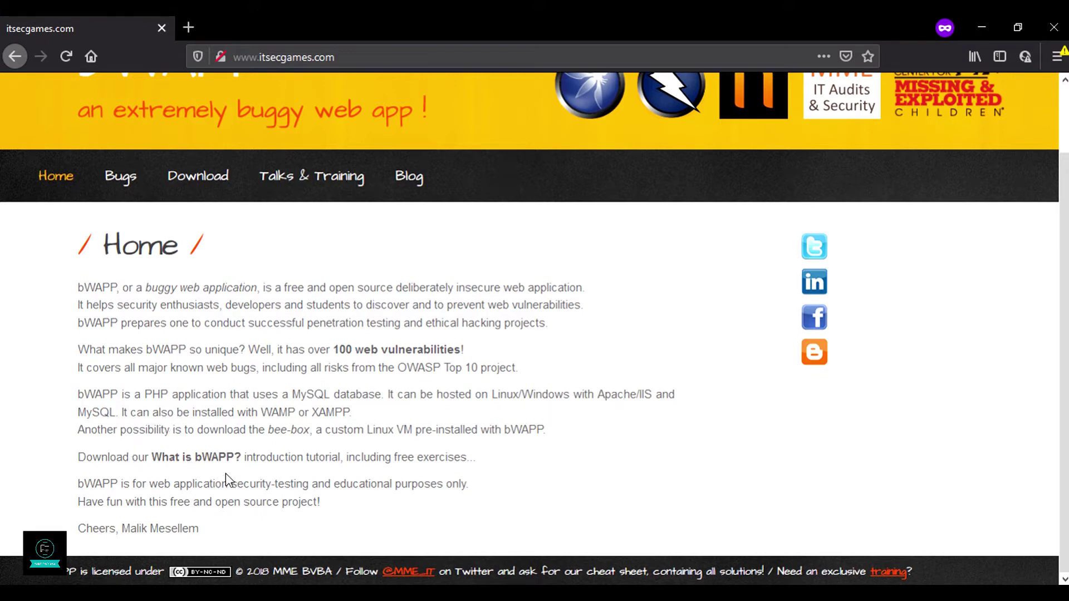
Go to the bWAPP Download page and close the Quick Heal antivirus popup.
click(194, 180)
scroll(380, 374, down, 1)
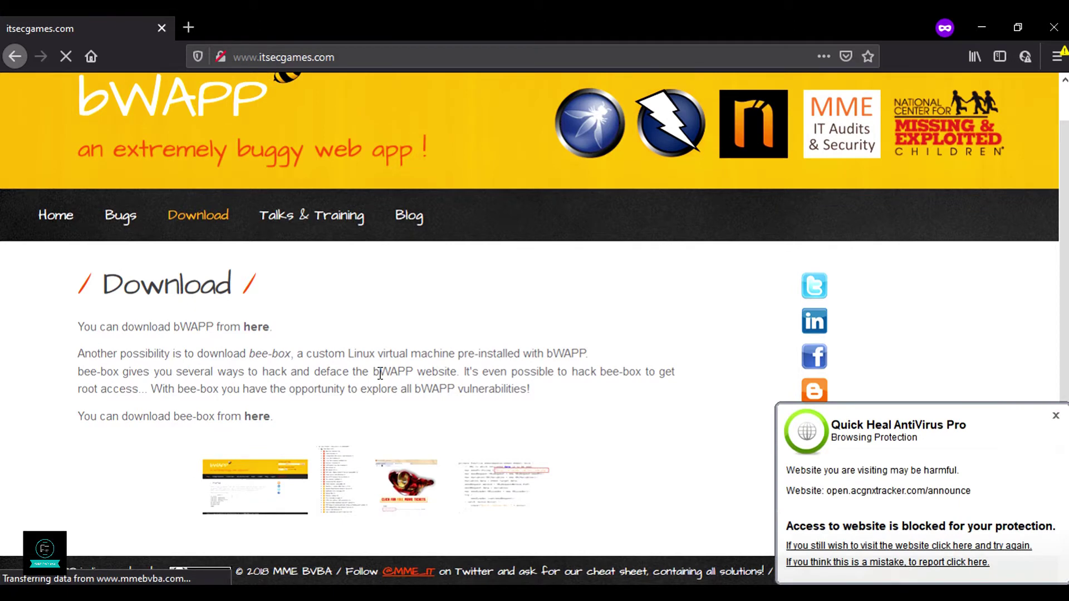
click(1055, 418)
scroll(532, 383, down, 1)
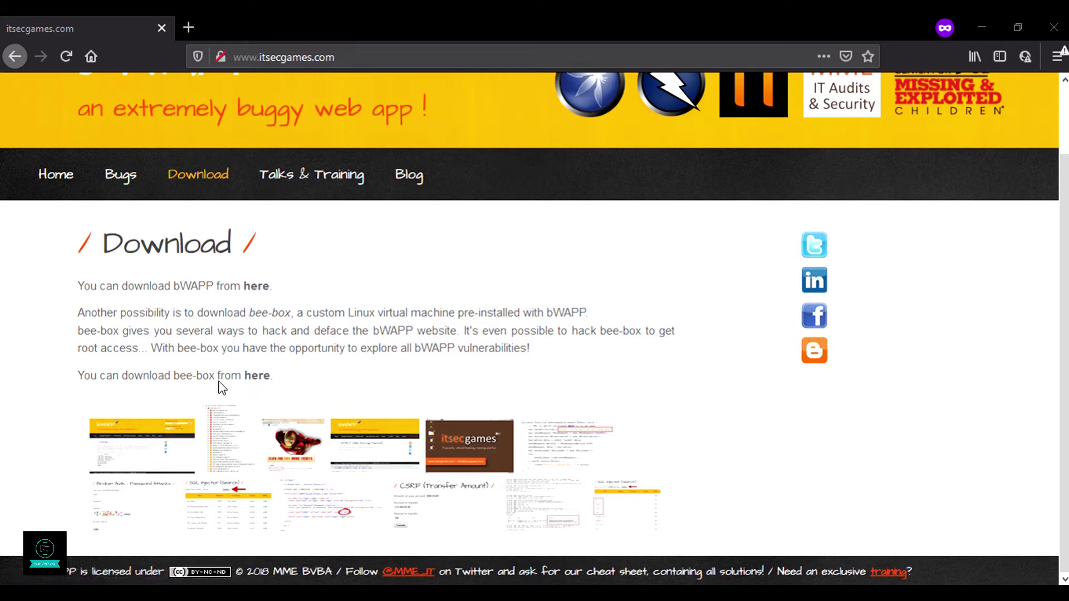
Follow the bee-box link to SourceForge and download bee-box_v1.6.7z.
click(260, 379)
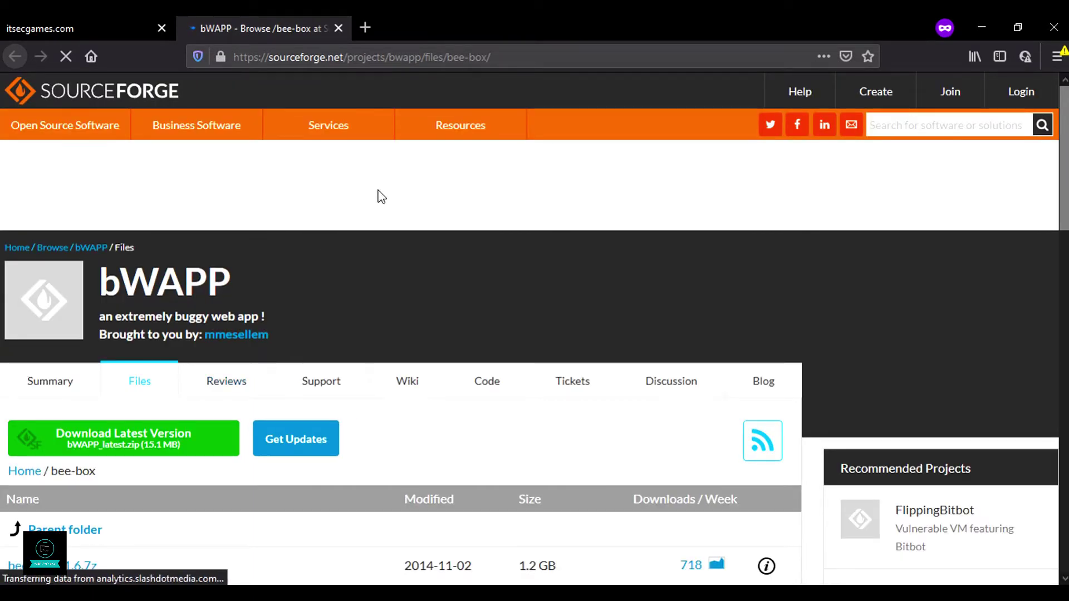
scroll(346, 266, down, 4)
scroll(346, 266, up, 2)
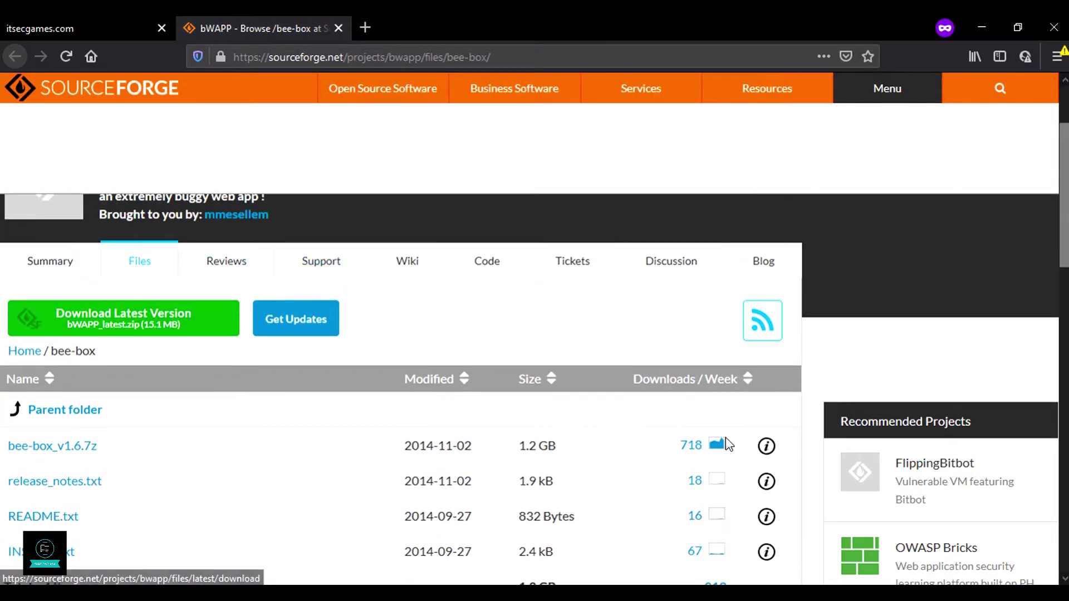
scroll(434, 325, down, 3)
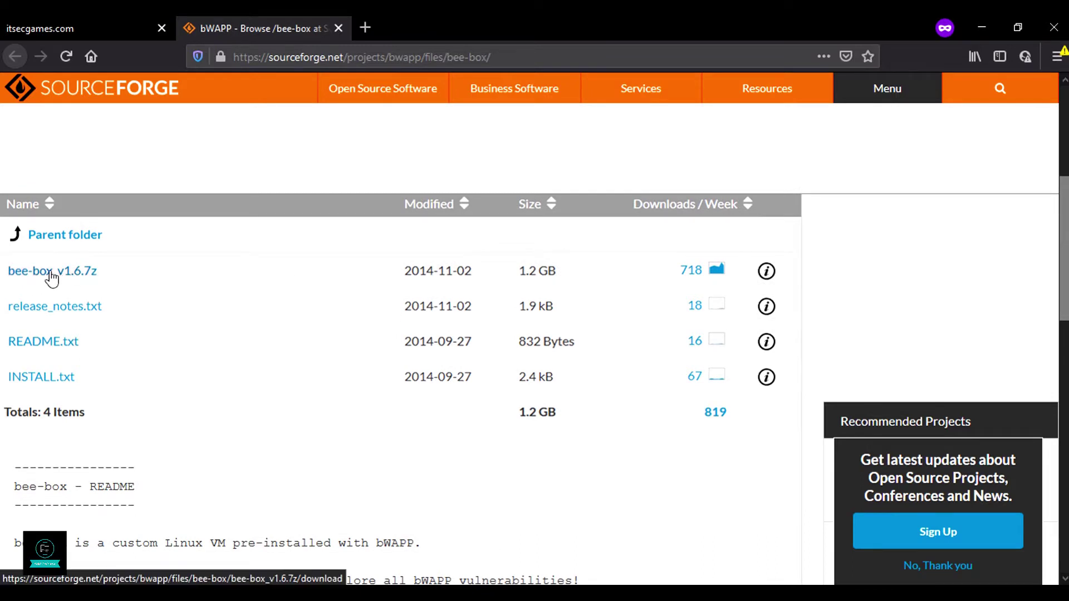
click(79, 276)
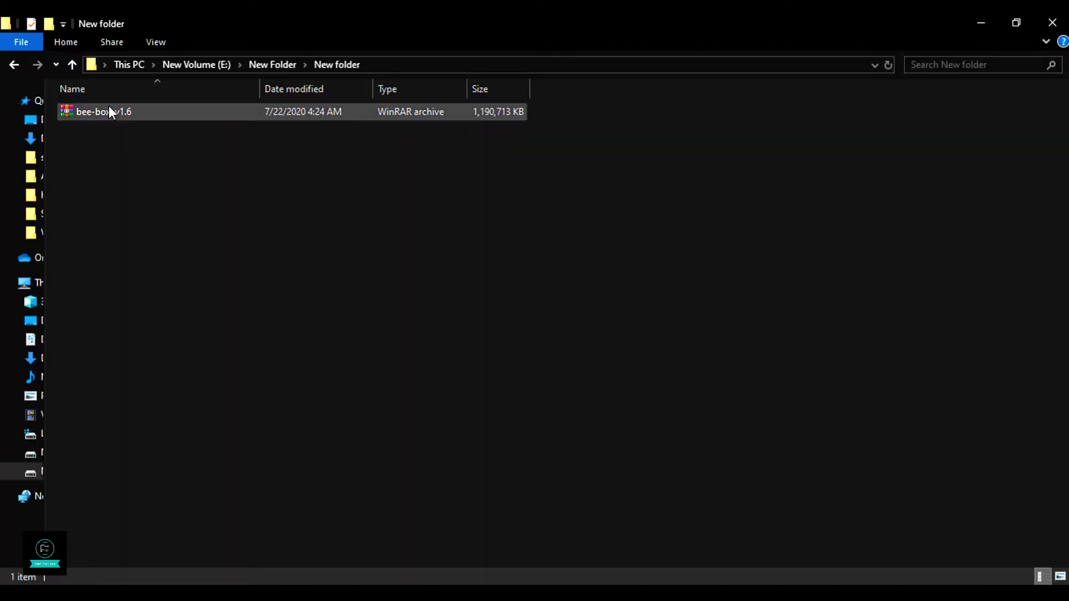
Extract bee-box_v1.6 into its current folder and open the extracted bee-box folder.
click(110, 109)
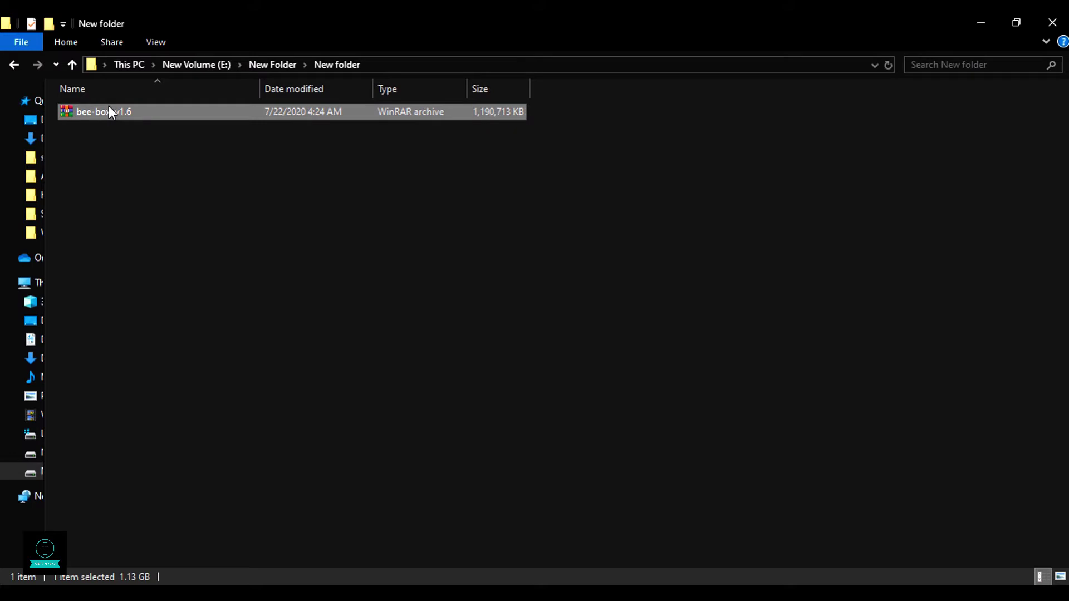
right_click(110, 107)
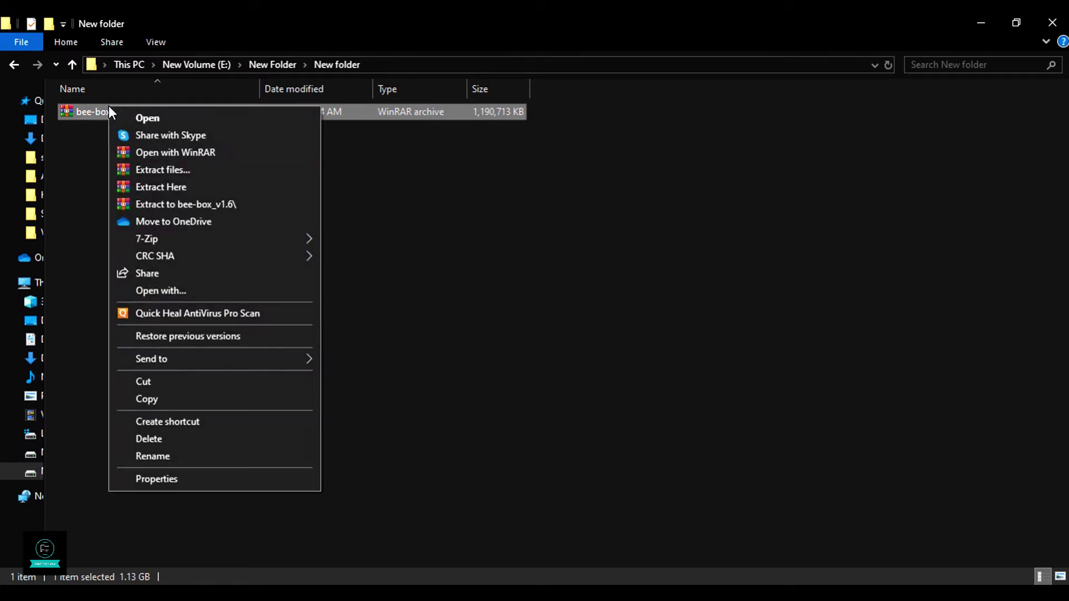
click(176, 184)
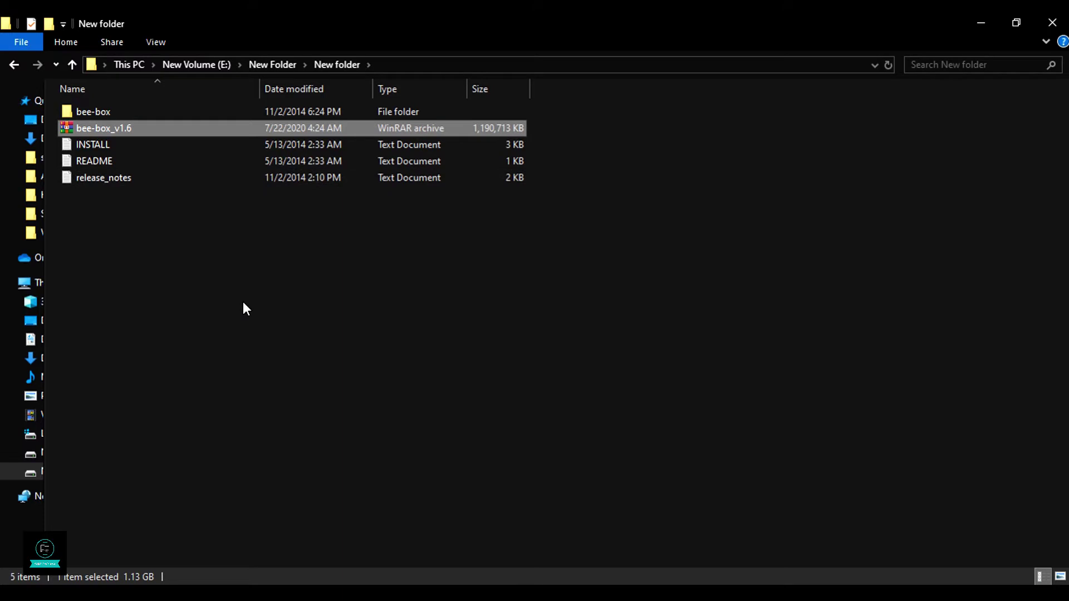
click(198, 355)
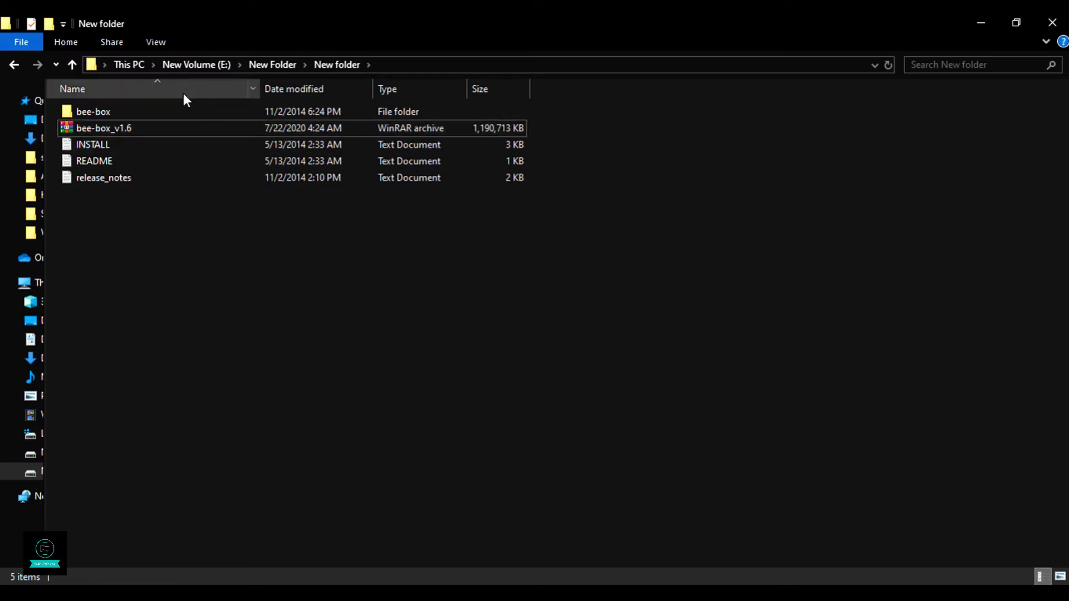
double_click(145, 111)
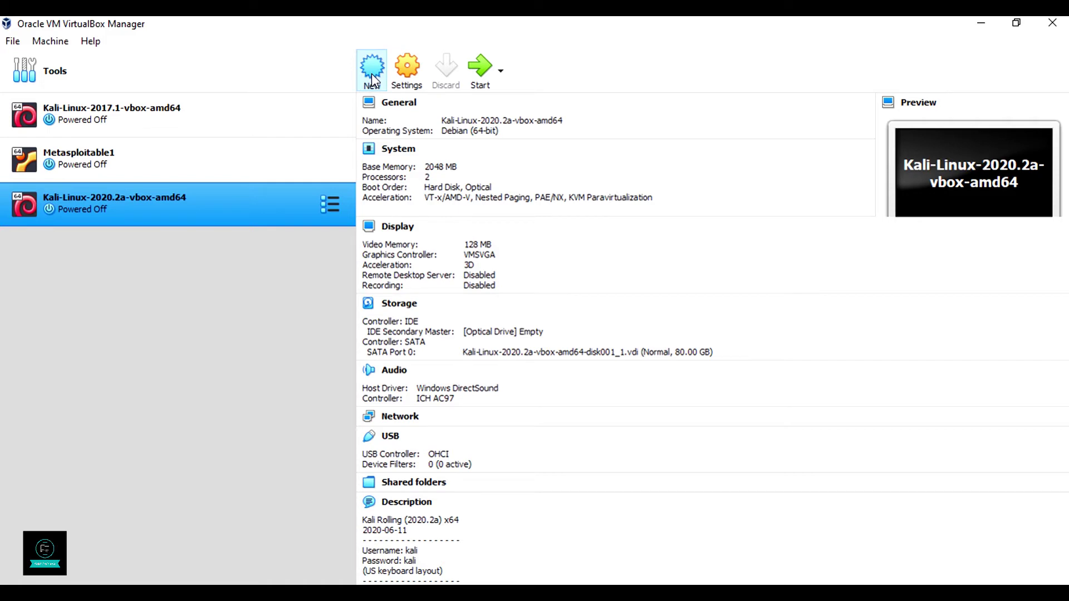
Create the 'BWAPP BEE Box' VM as Linux Ubuntu (64-bit) without a virtual hard disk.
click(372, 73)
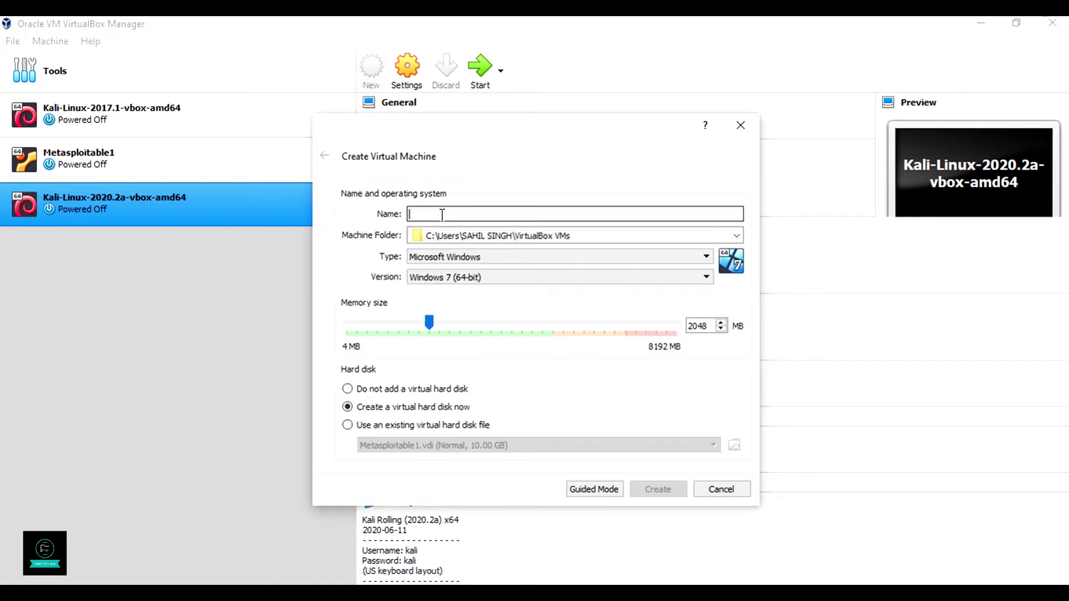
text(BWAPP BE)
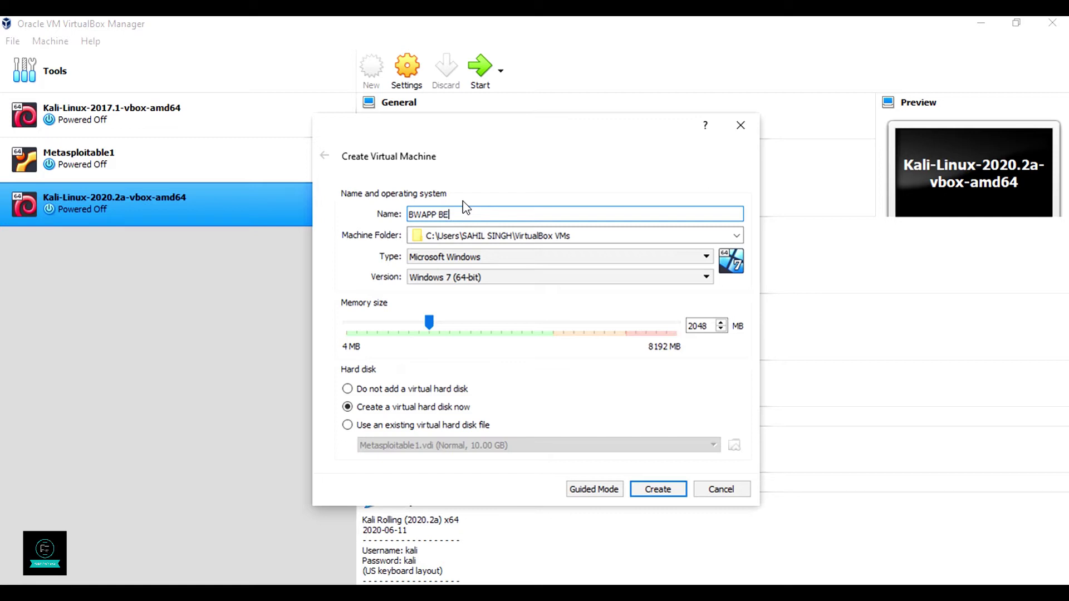
text(E Box)
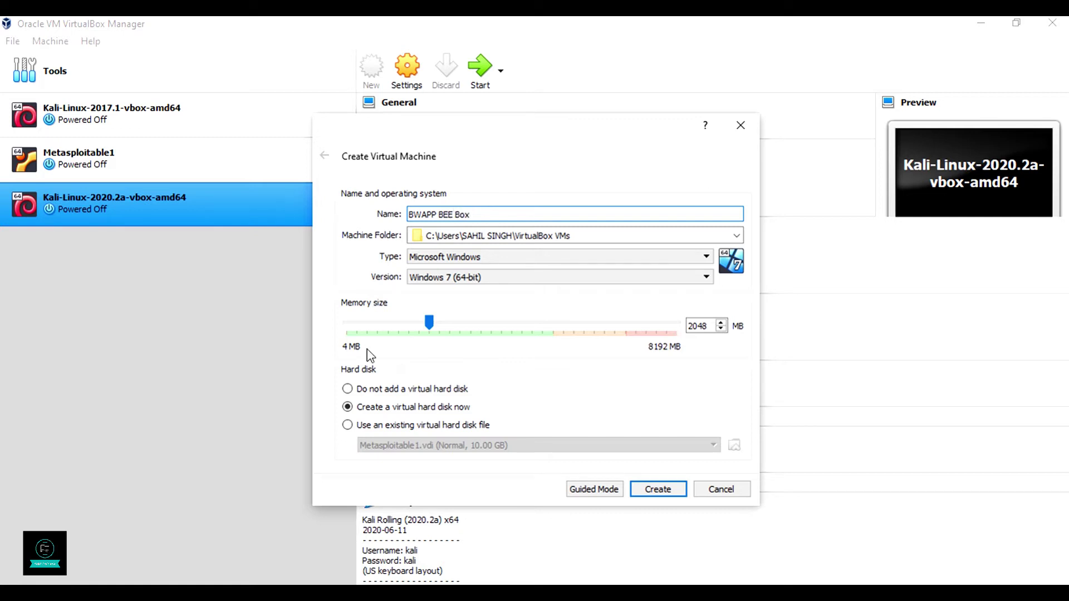
click(450, 255)
click(445, 266)
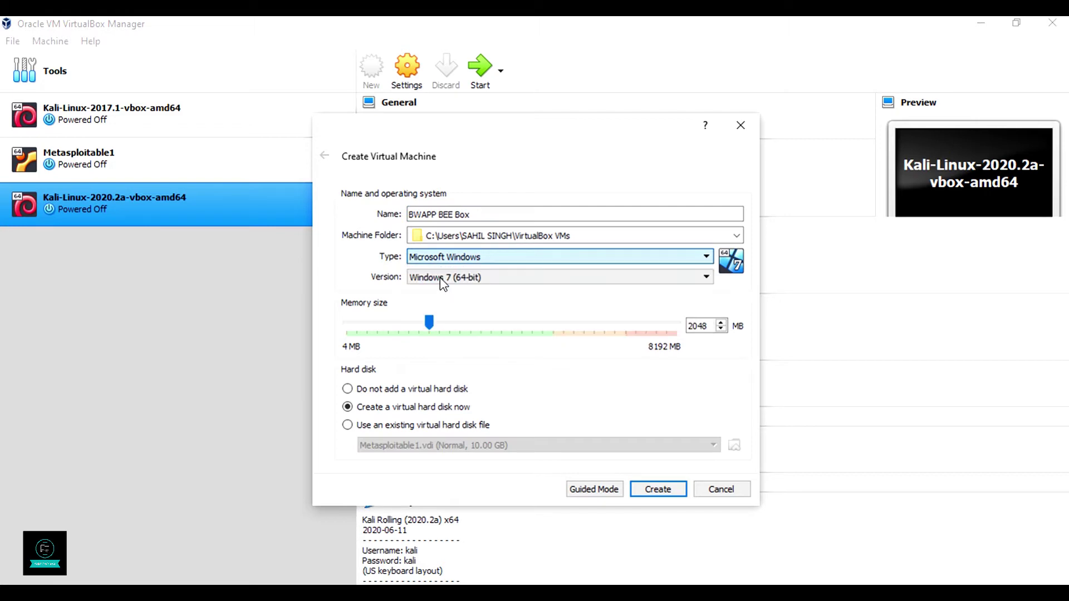
key(l)
click(441, 280)
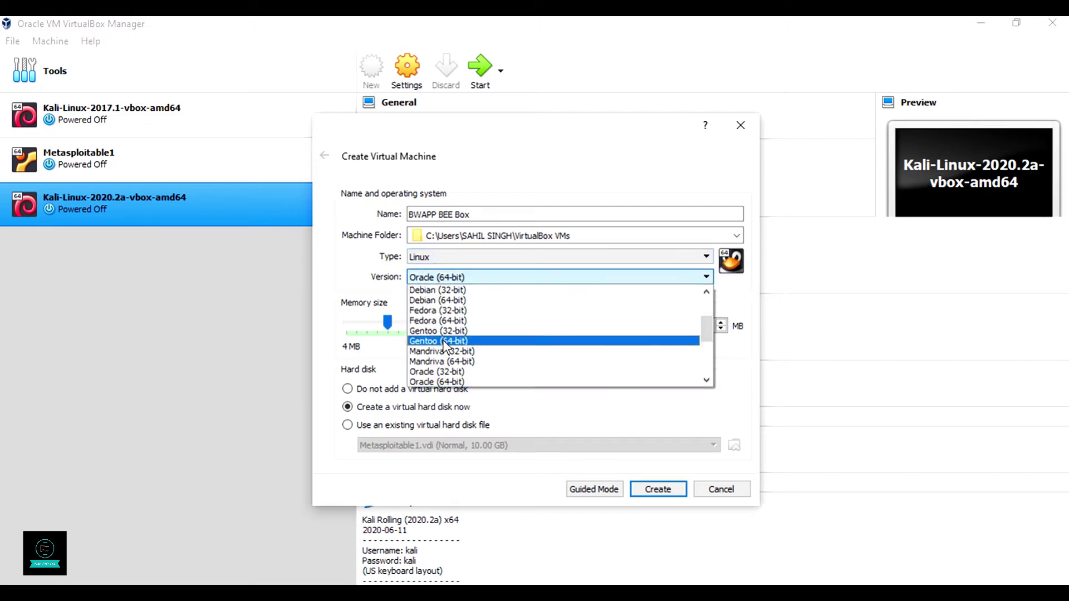
scroll(446, 345, down, 3)
scroll(445, 346, down, 1)
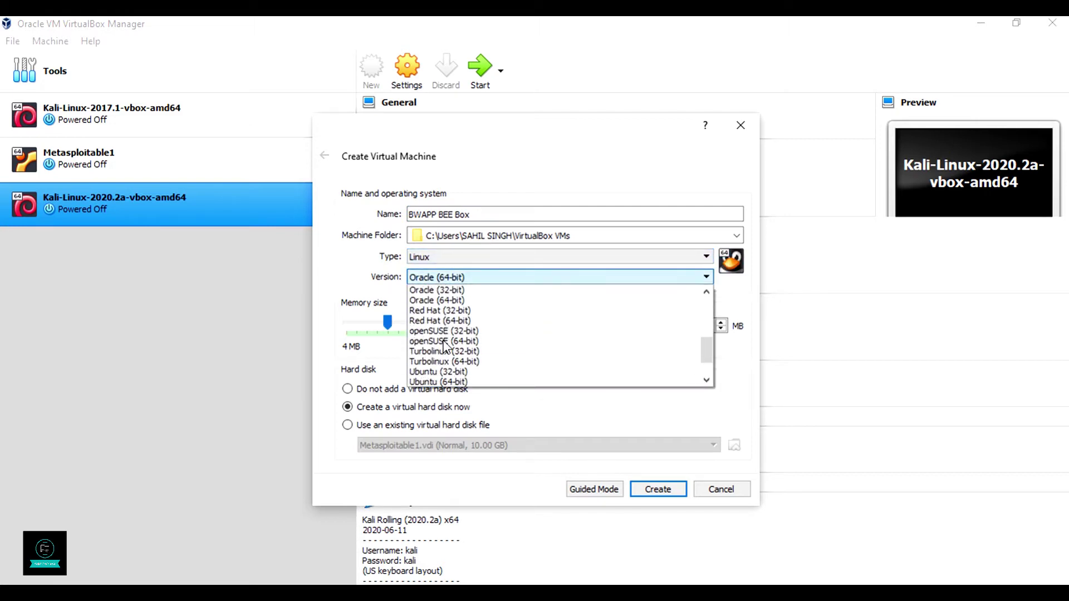
click(440, 382)
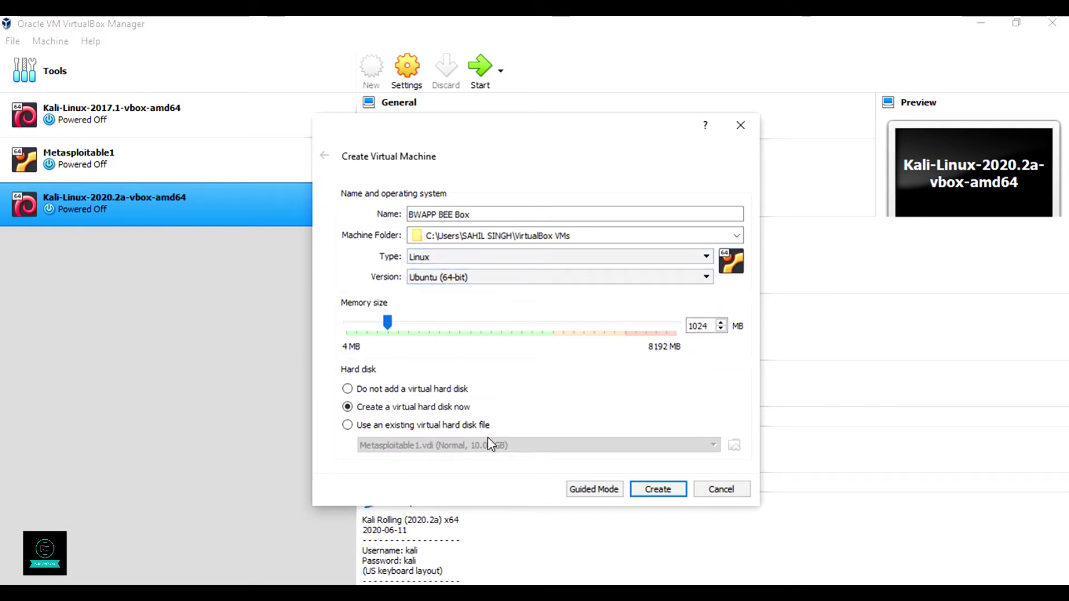
click(348, 389)
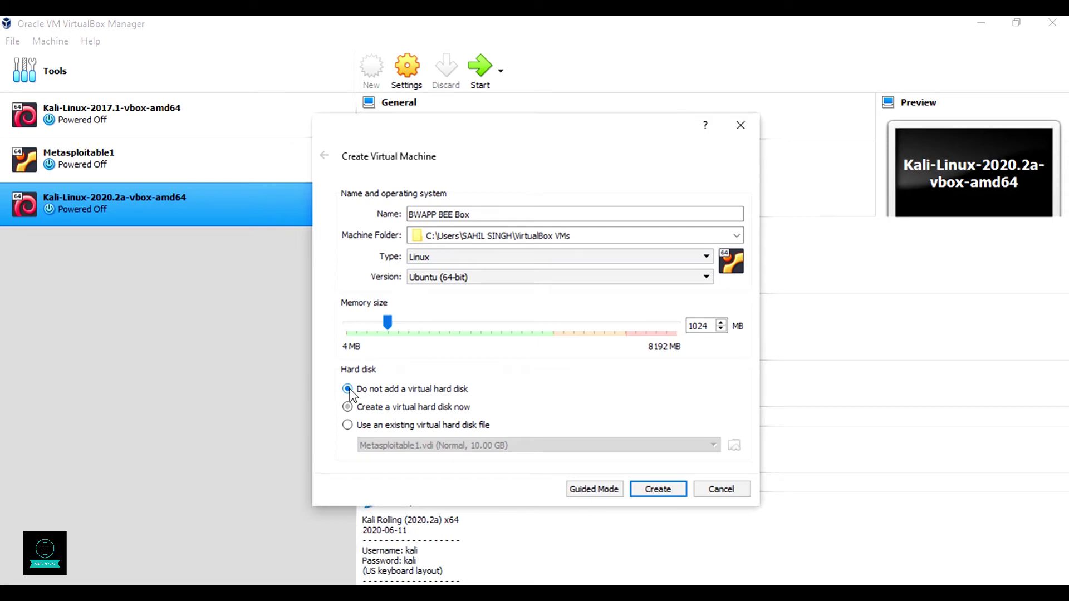
click(667, 494)
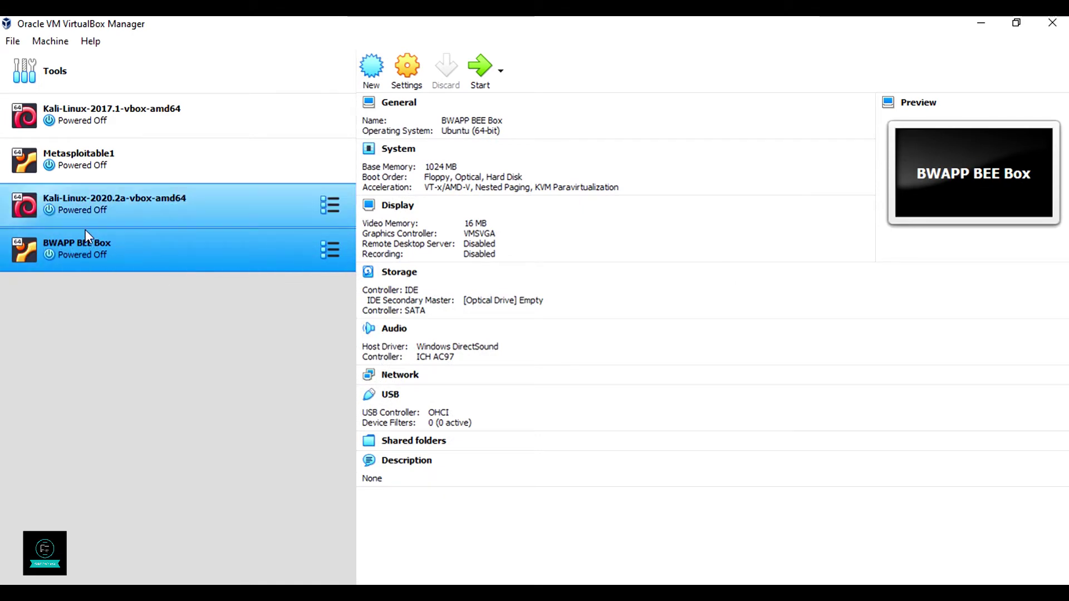
Enable 3D acceleration in BWAPP BEE Box's display settings, then go to Storage.
click(418, 64)
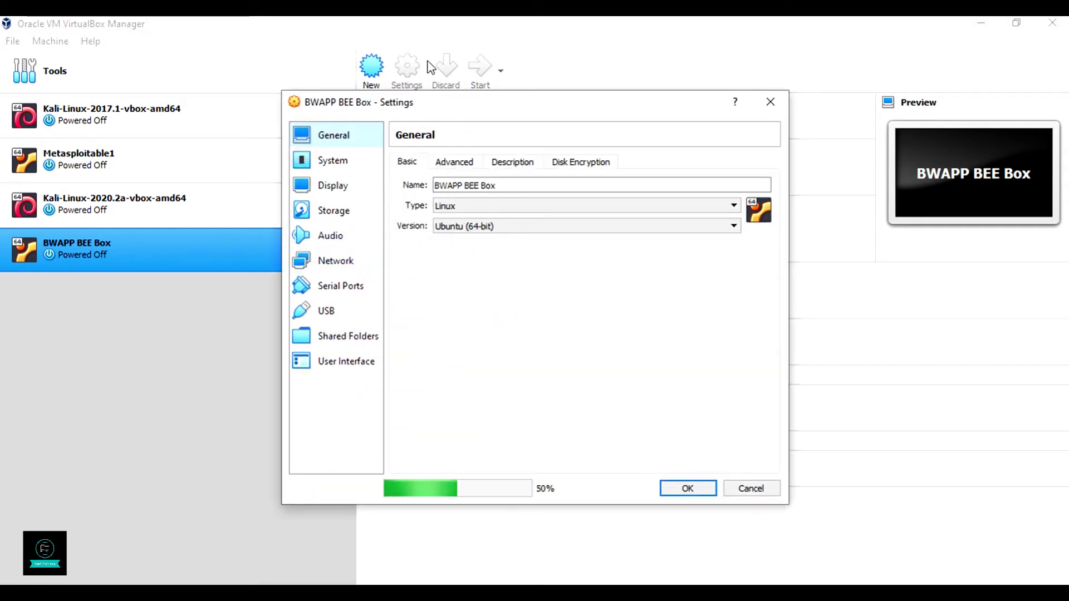
click(359, 164)
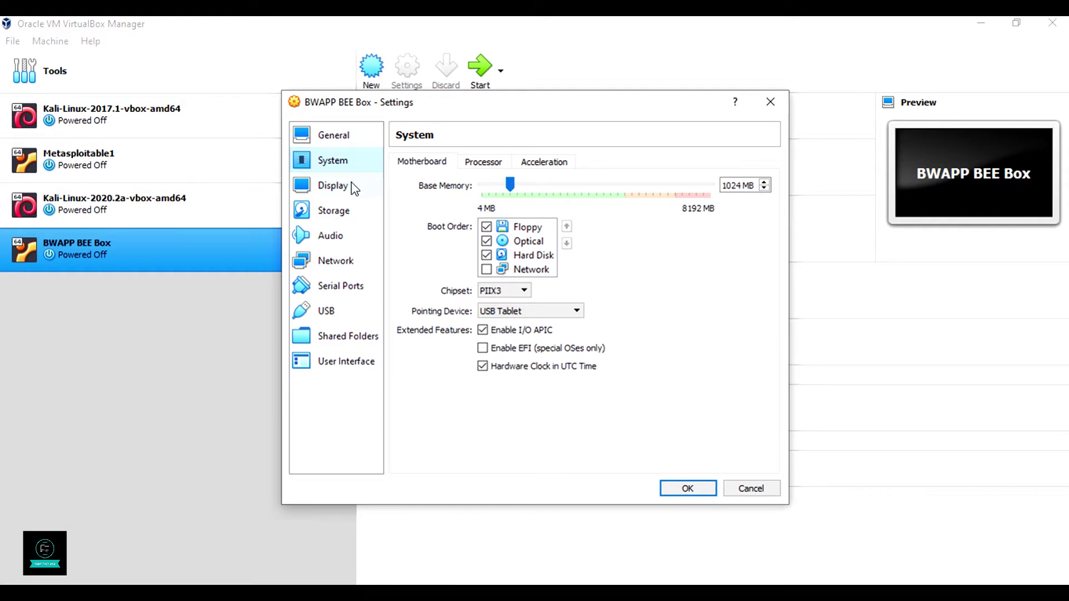
click(353, 185)
click(482, 318)
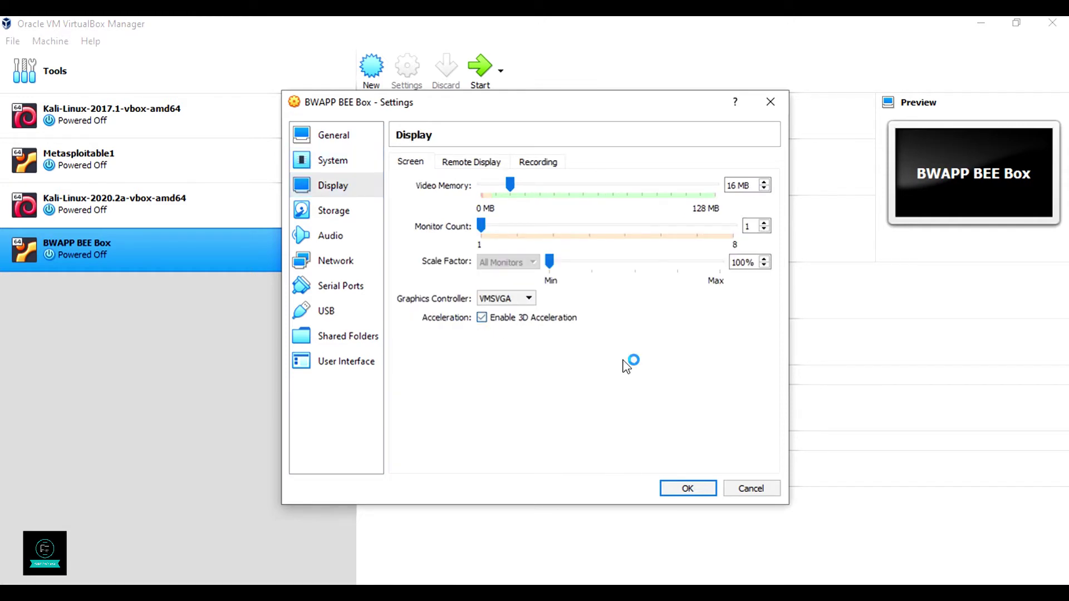
click(352, 210)
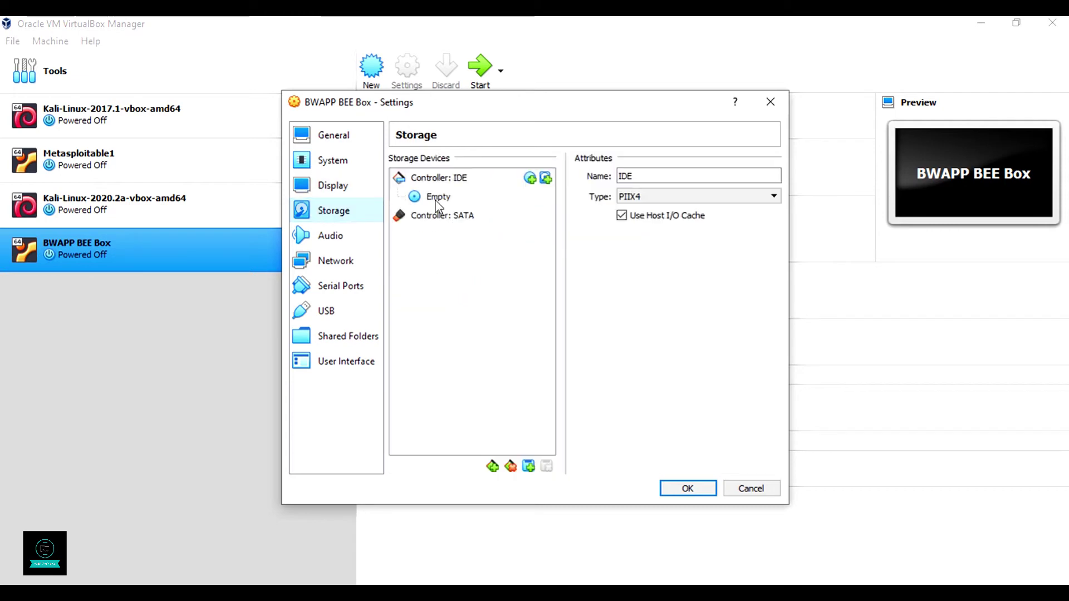
Add the existing bee-box.vmdk disk file to the IDE controller.
click(546, 178)
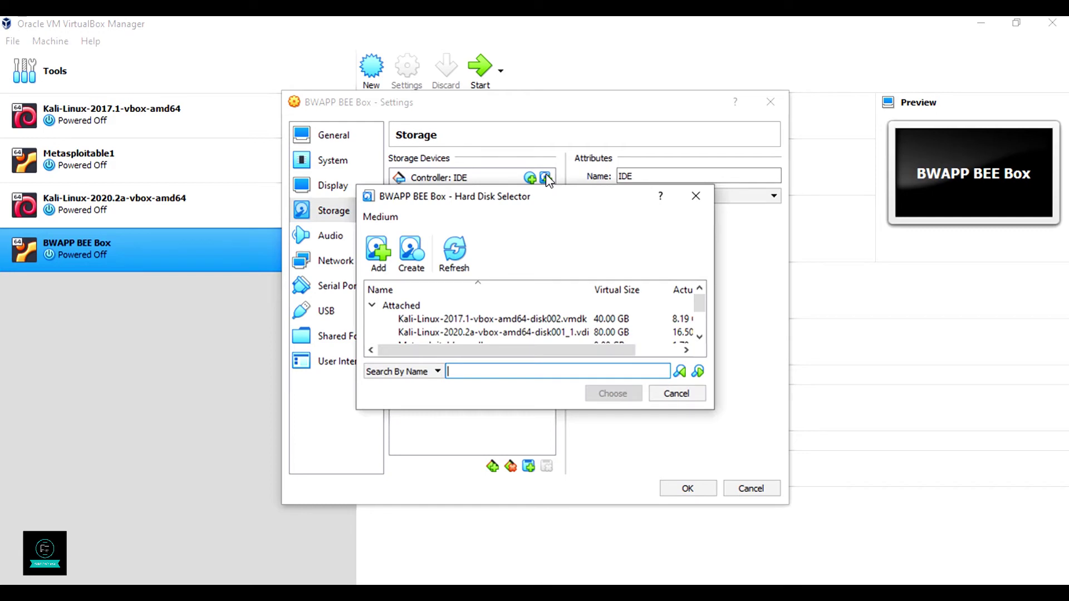
click(379, 251)
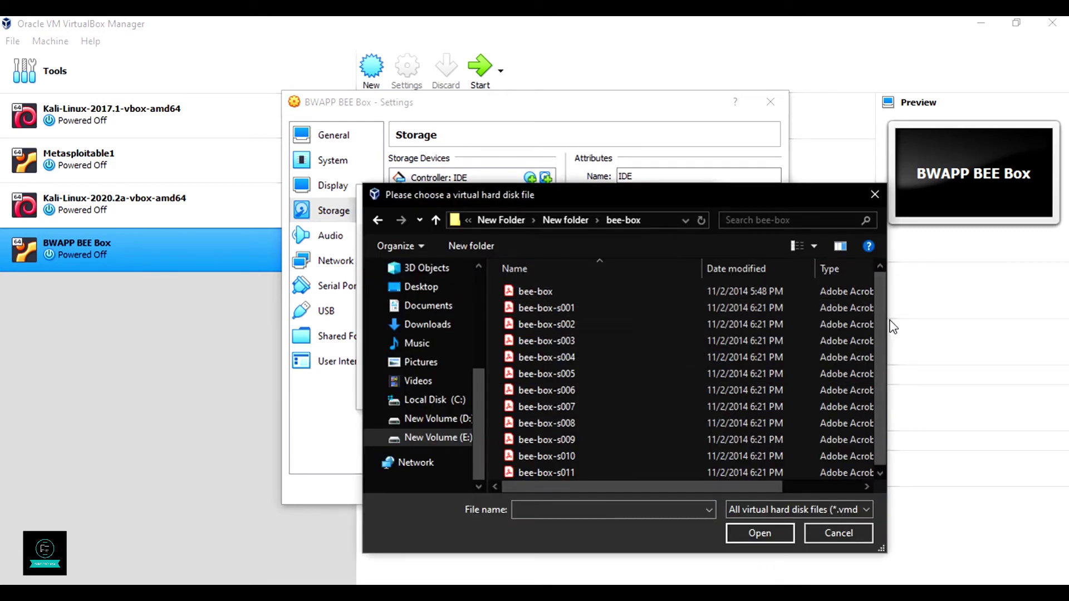
drag(887, 327, 1063, 327)
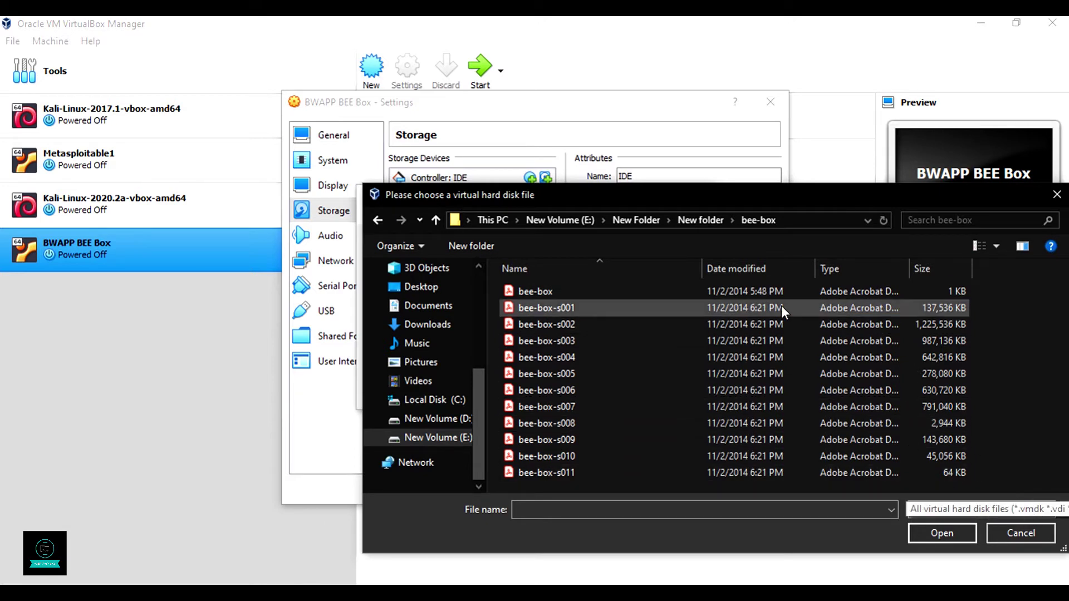
click(662, 292)
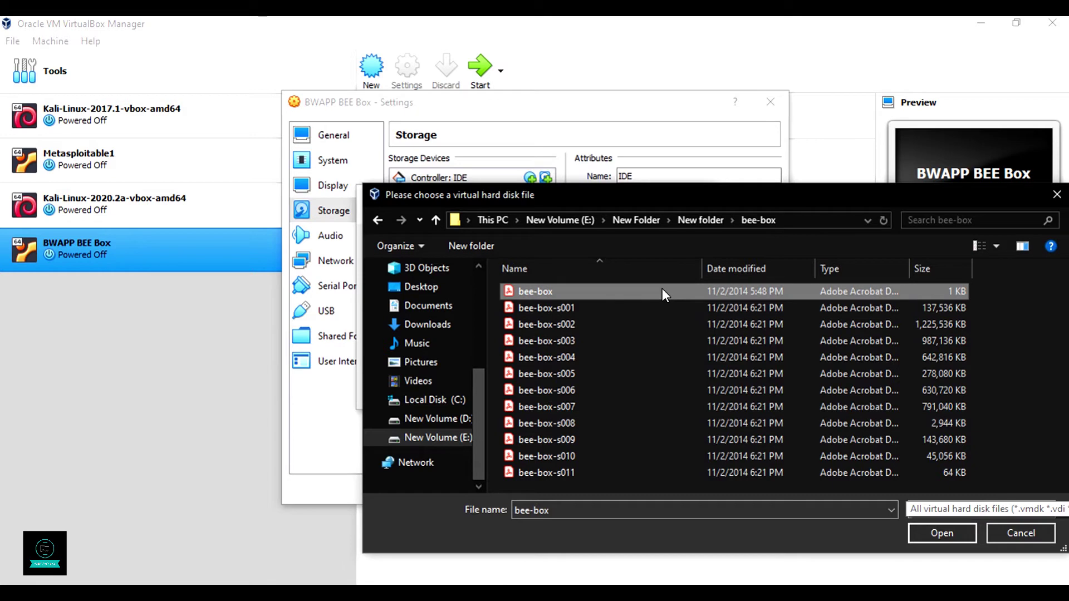
click(924, 530)
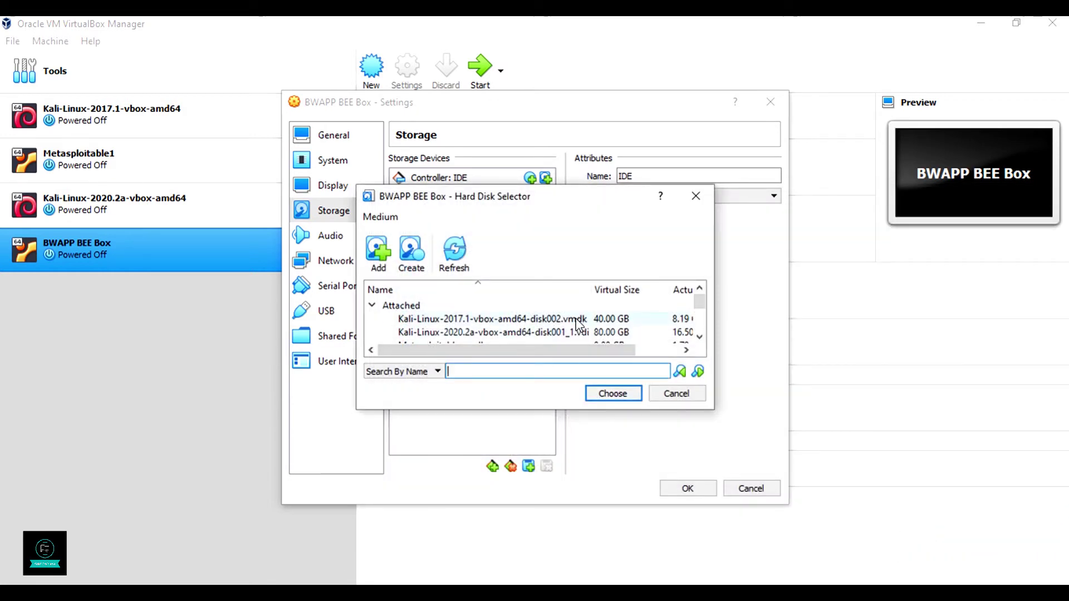
drag(699, 301, 703, 337)
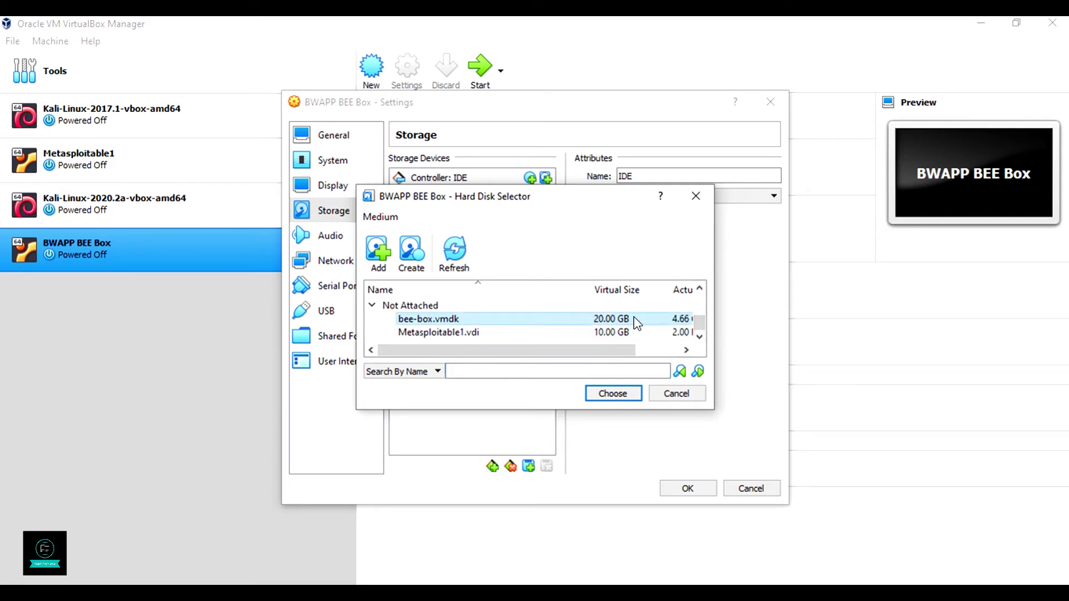
drag(603, 343, 566, 334)
mouse_move(700, 325)
mouse_down()
mouse_move(699, 300)
mouse_move(699, 322)
mouse_up()
click(440, 320)
click(614, 392)
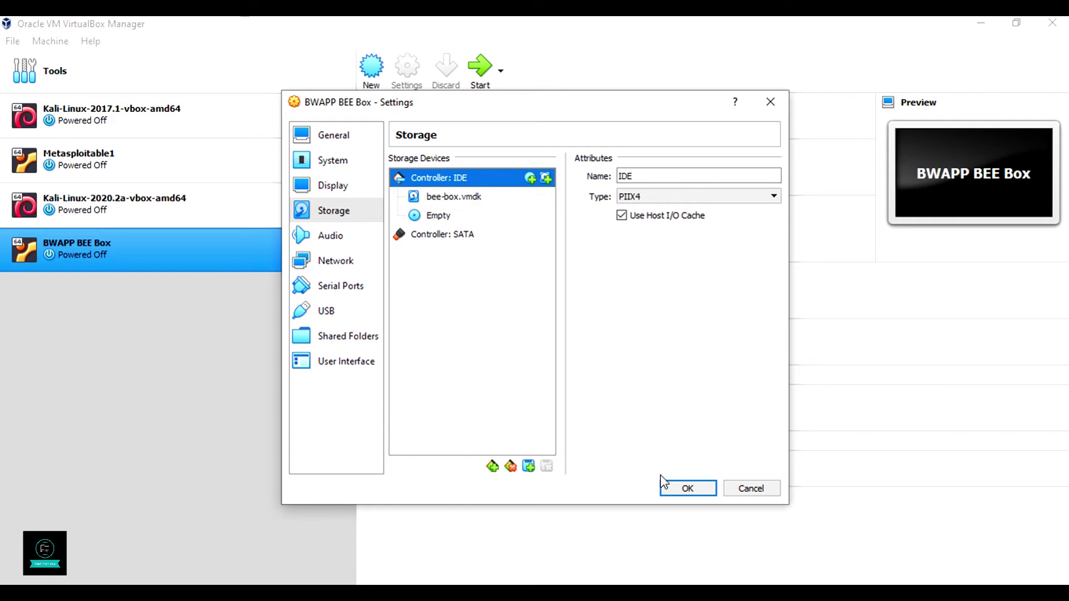
Save the settings, start BWAPP BEE Box, and position its VM window.
click(681, 490)
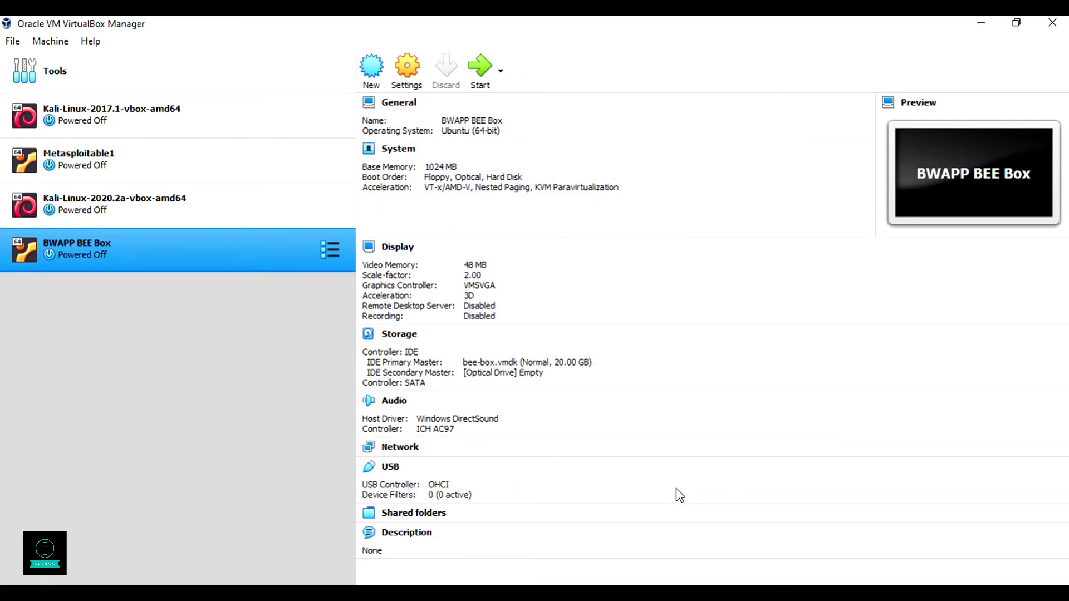
click(479, 69)
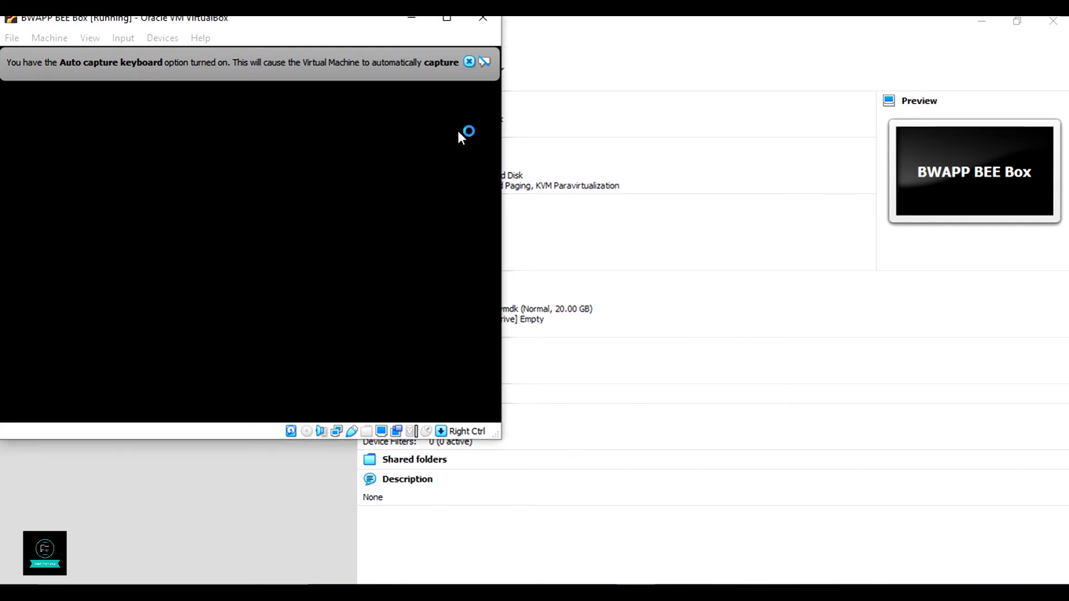
drag(348, 23, 610, 102)
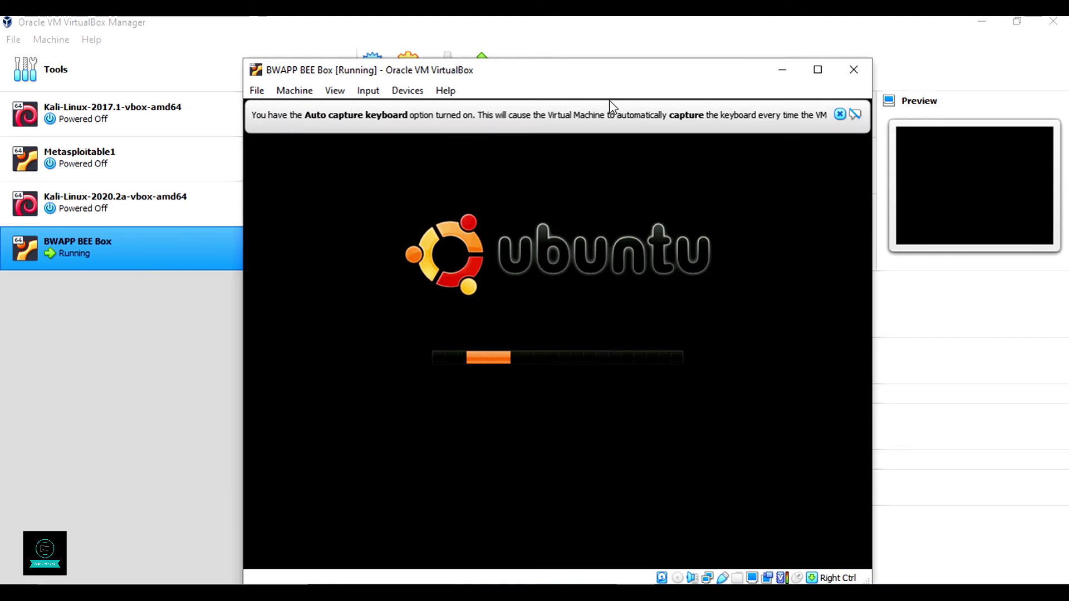
drag(580, 76, 557, 53)
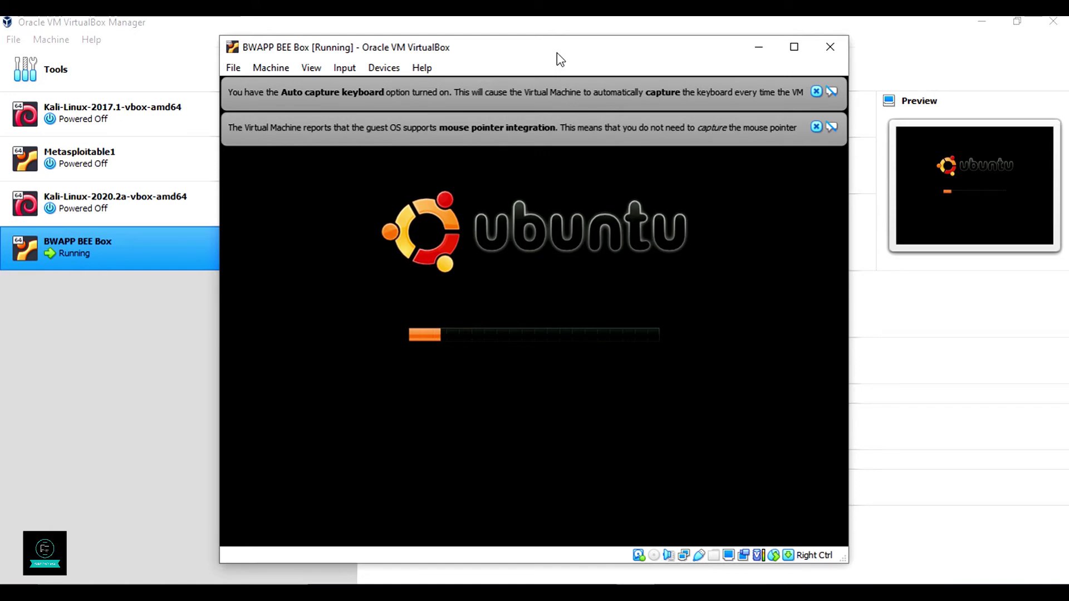
Dismiss the keyboard auto-capture and mouse integration notices.
click(816, 91)
click(817, 91)
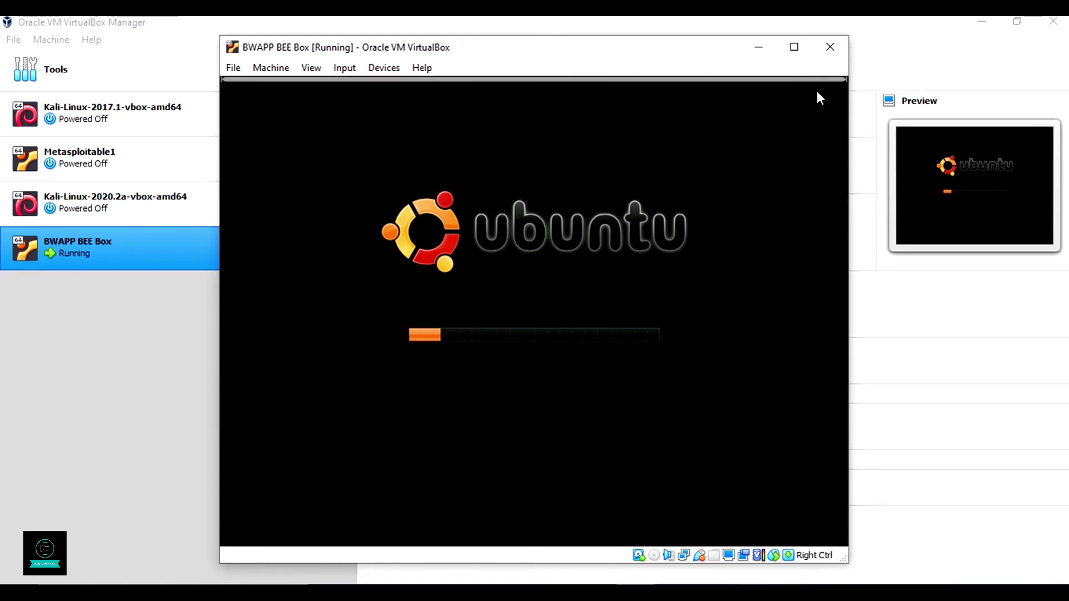
click(816, 91)
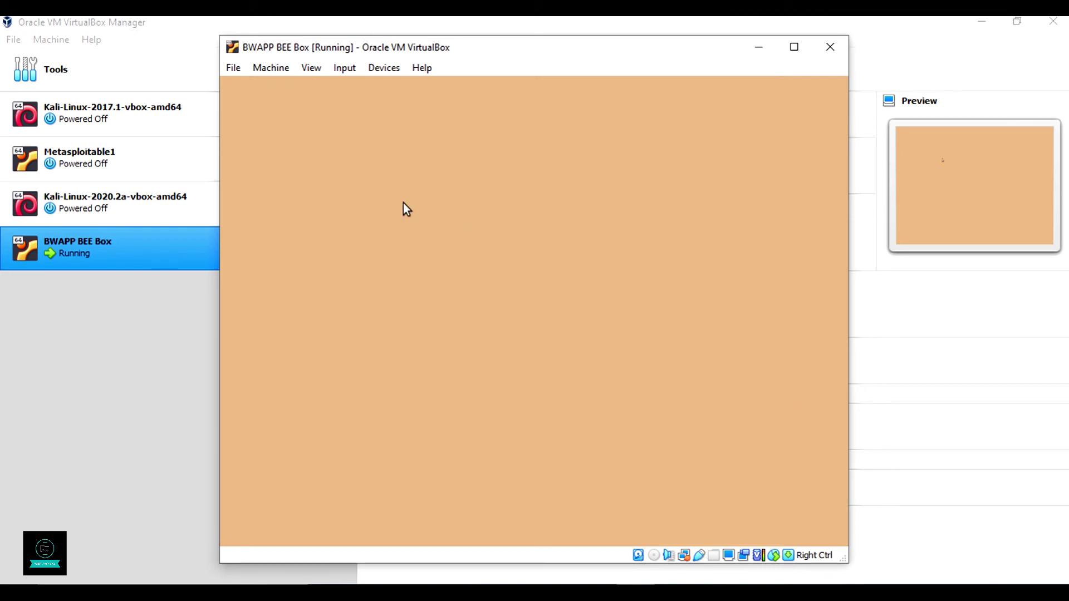
Maximize the VM window and launch the bWAPP - Start desktop icon.
key(super+Up)
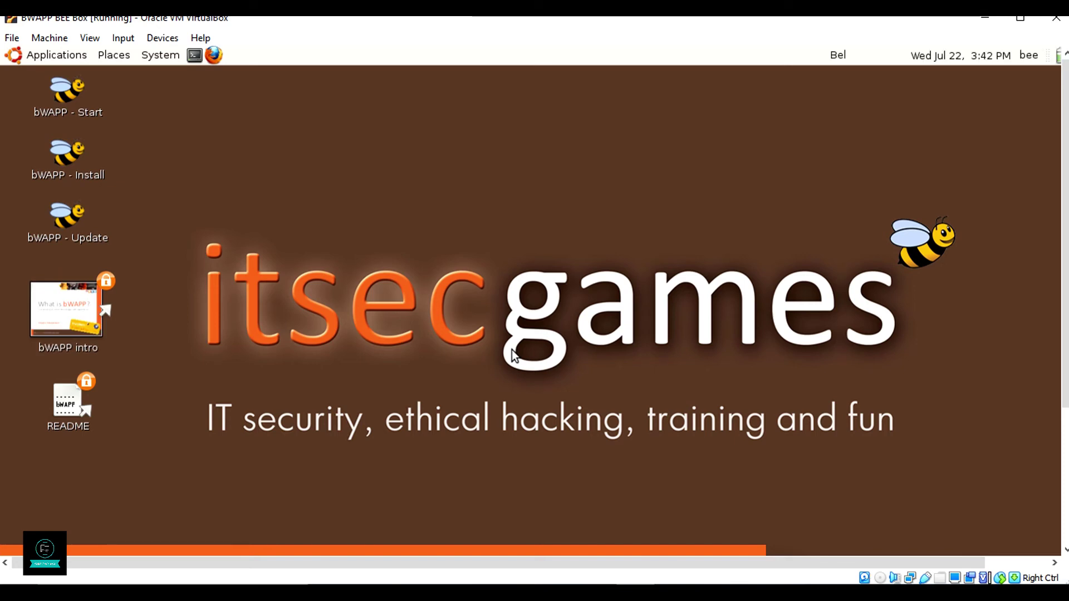
click(62, 170)
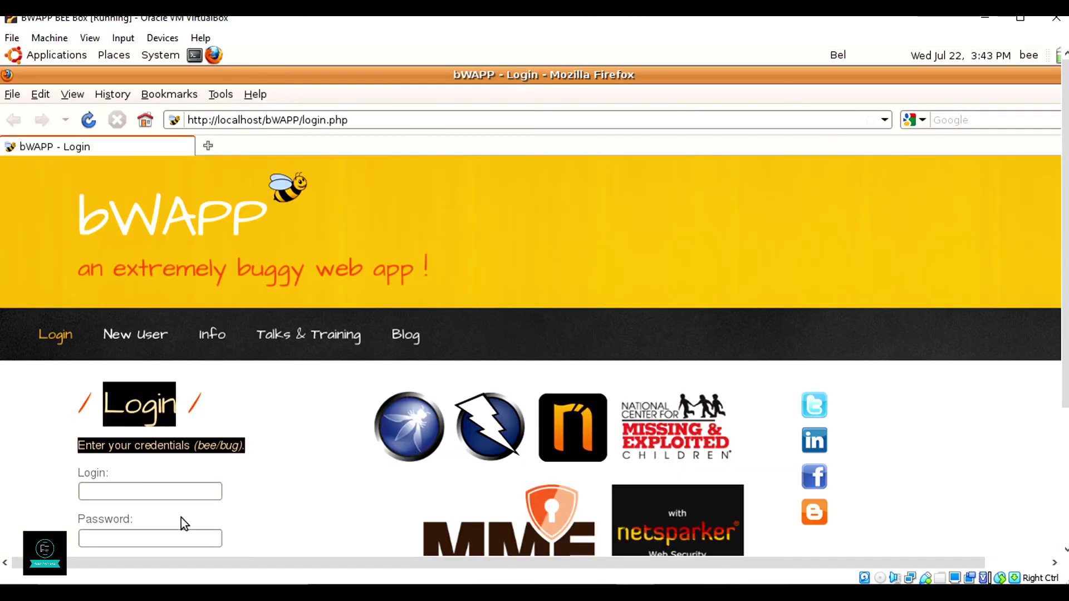
Log into bWAPP as user 'bee' with the default password shown on the login page.
click(162, 493)
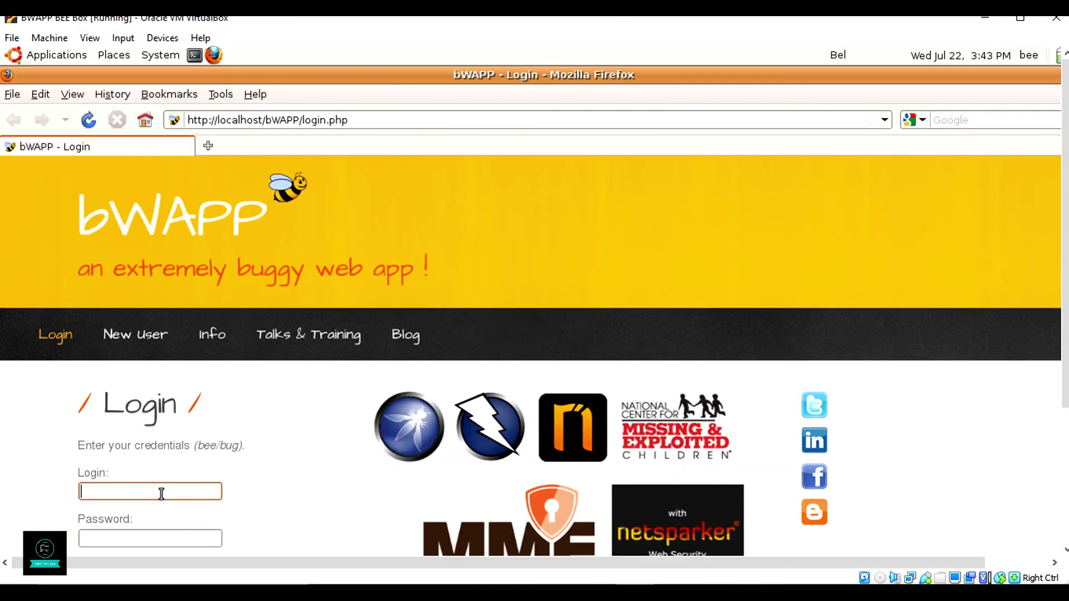
text(bee)
key(Tab)
text(bug)
key(Return)
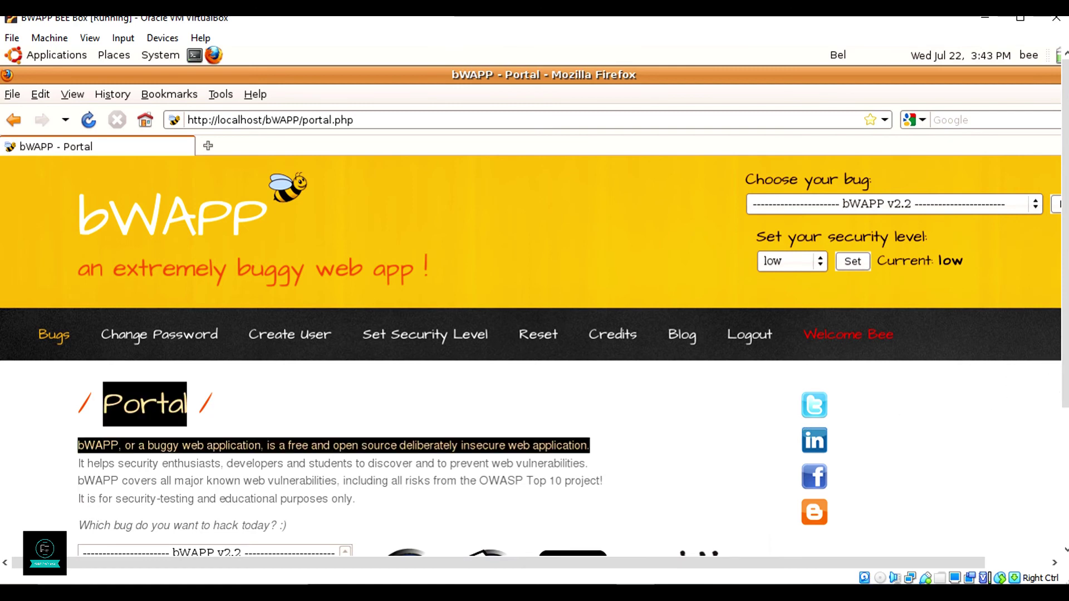
scroll(767, 438, down, 1)
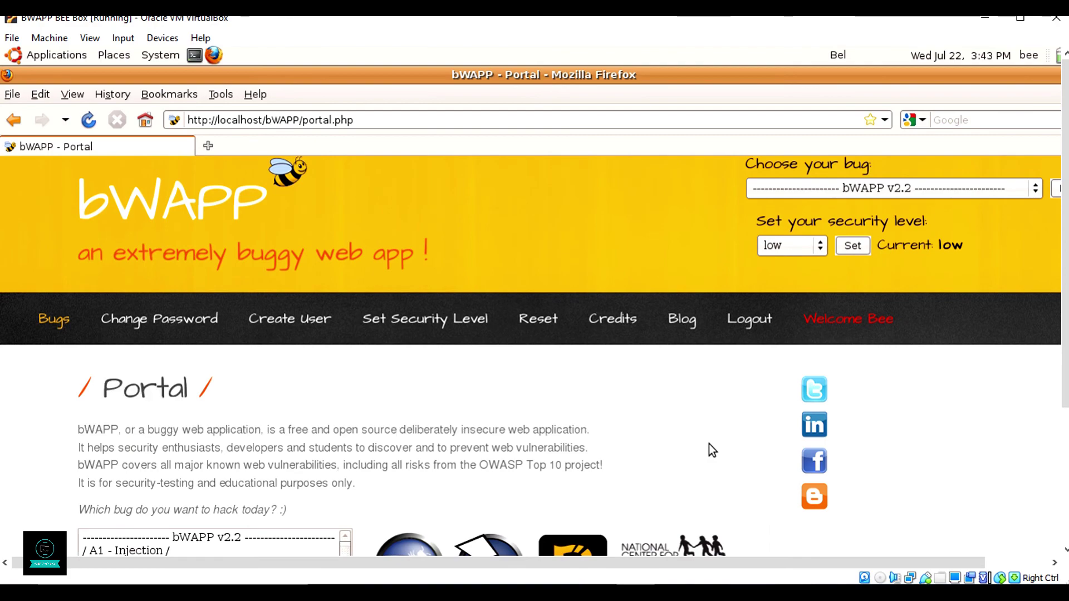
key(ctrl+plus)
key(ctrl+plus)
key(ctrl+plus)
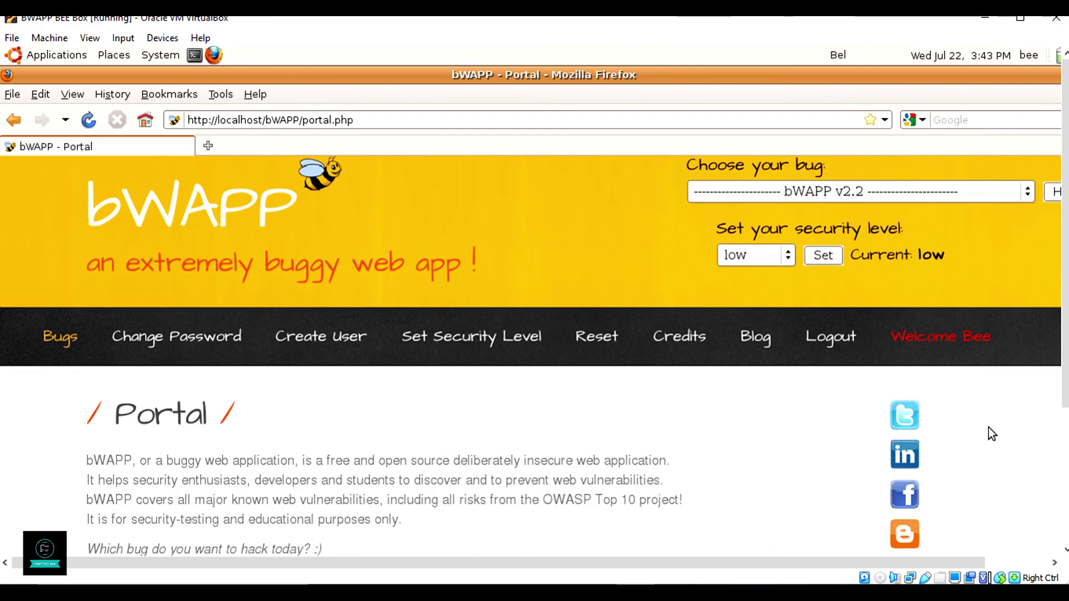
scroll(571, 419, down, 5)
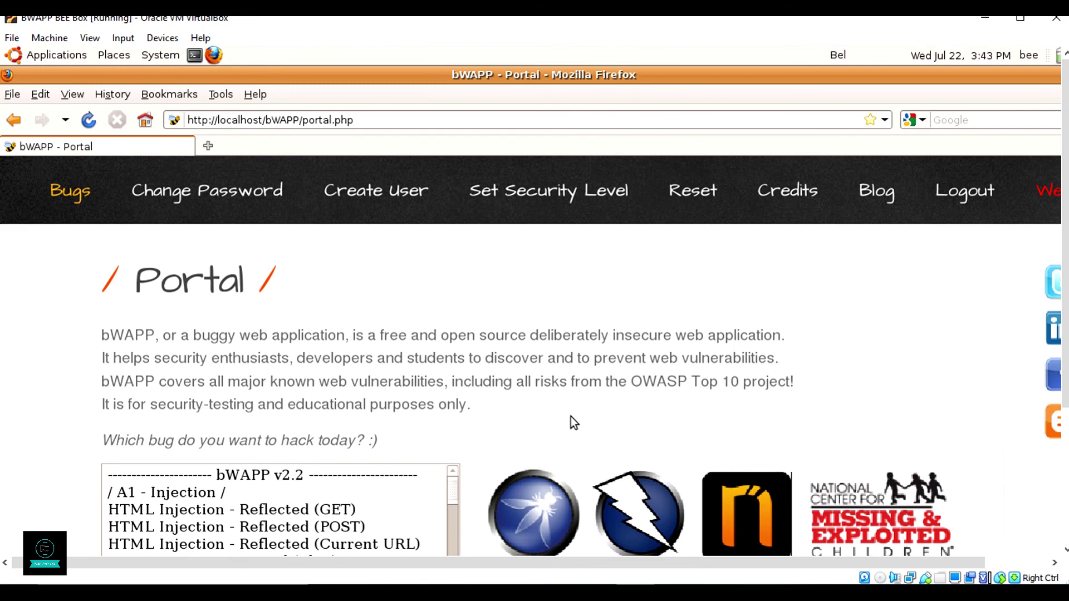
drag(453, 496, 455, 361)
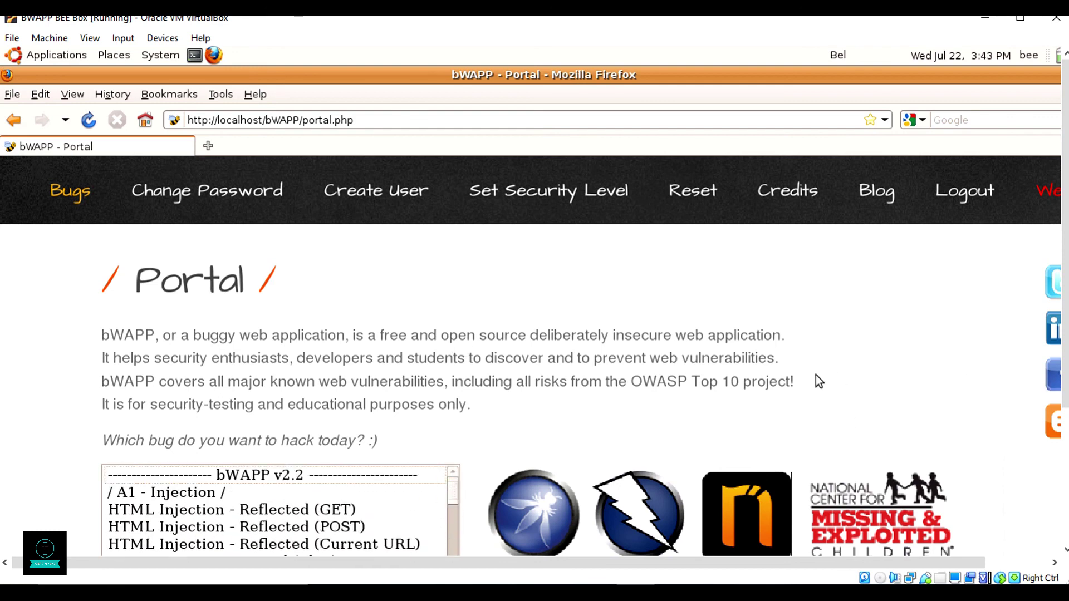
scroll(747, 385, up, 5)
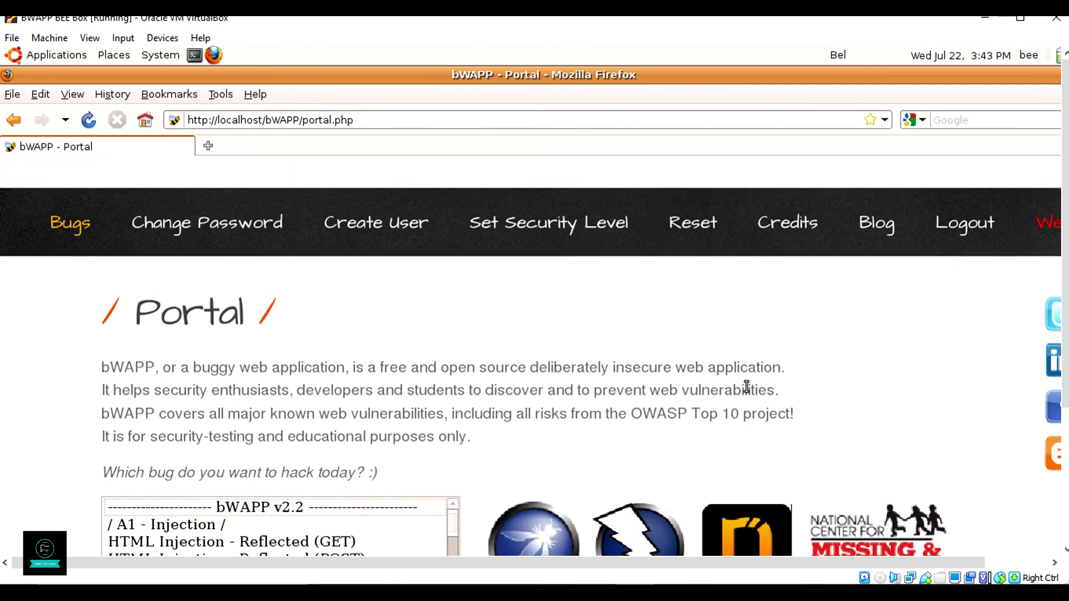
key(ctrl+minus)
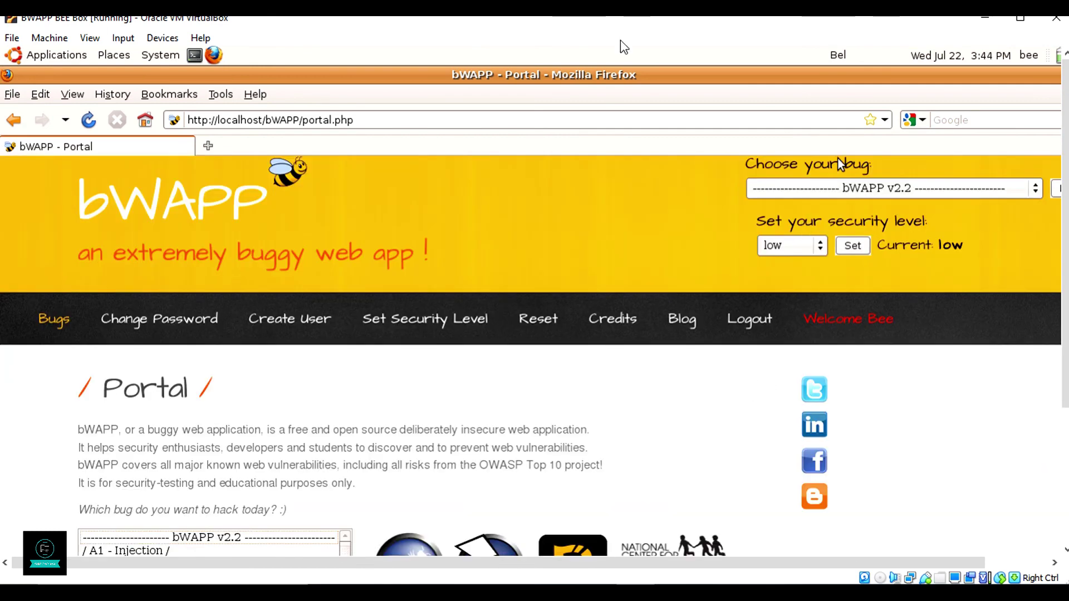